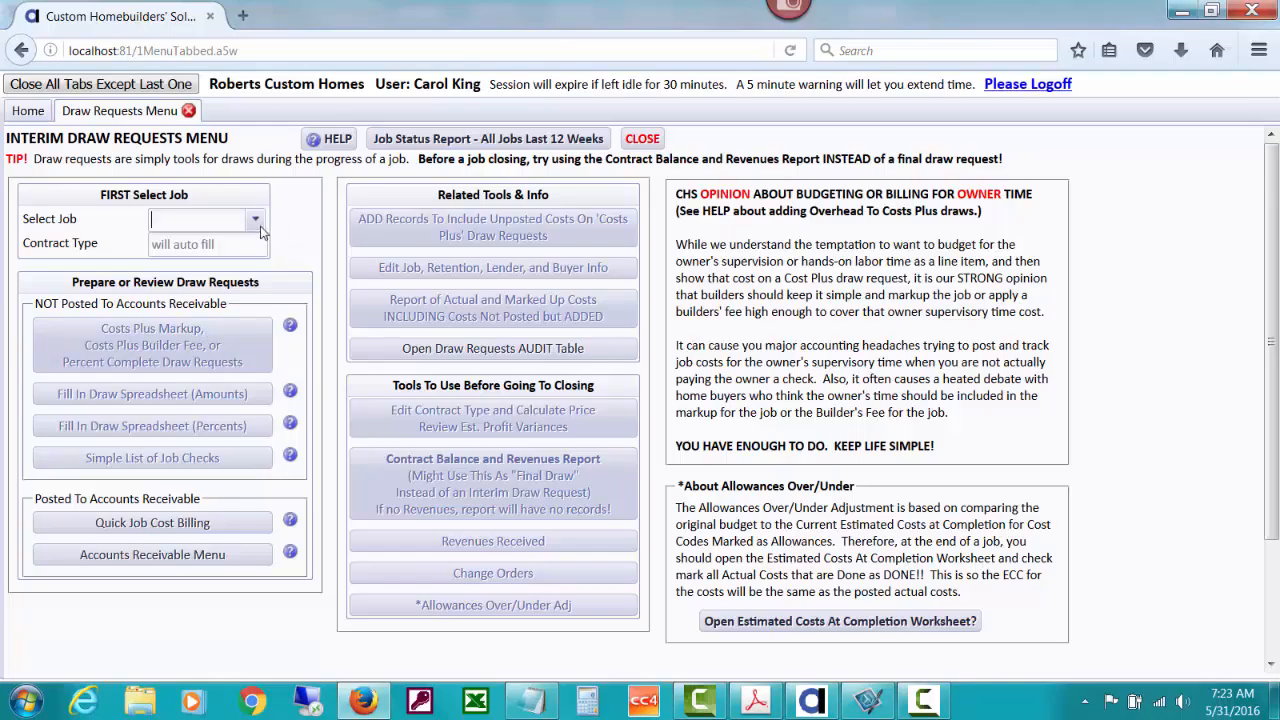
- Select job VISTAV3811 and start a Costs Plus Markup draw request for it
{"action": "left_click", "coordinate": [255, 221]}
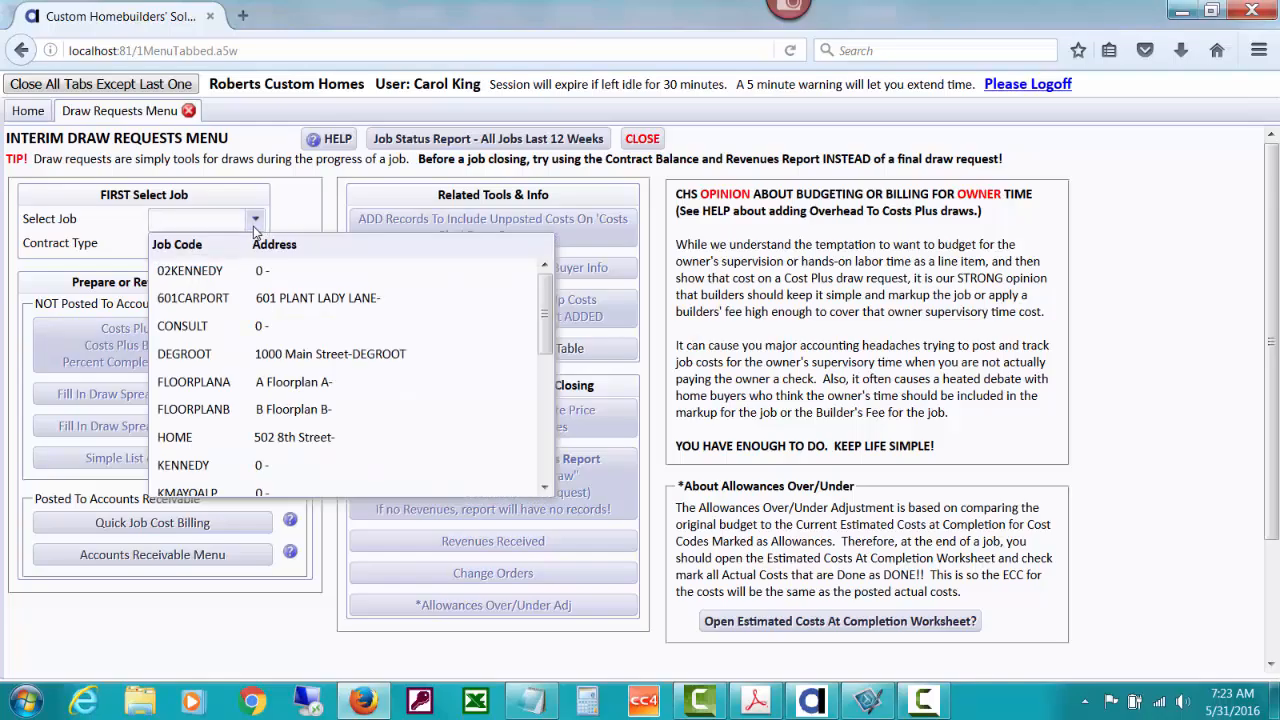
{"action": "type", "text": "v"}
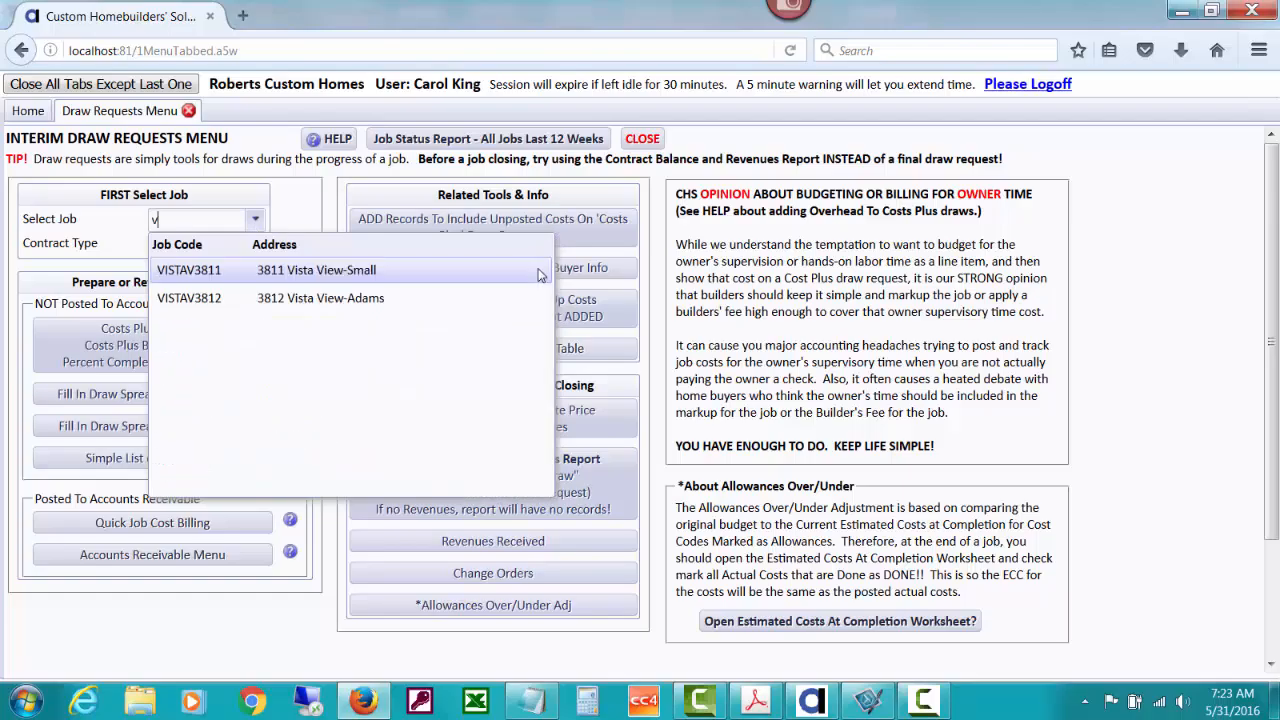
{"action": "left_click", "coordinate": [437, 270]}
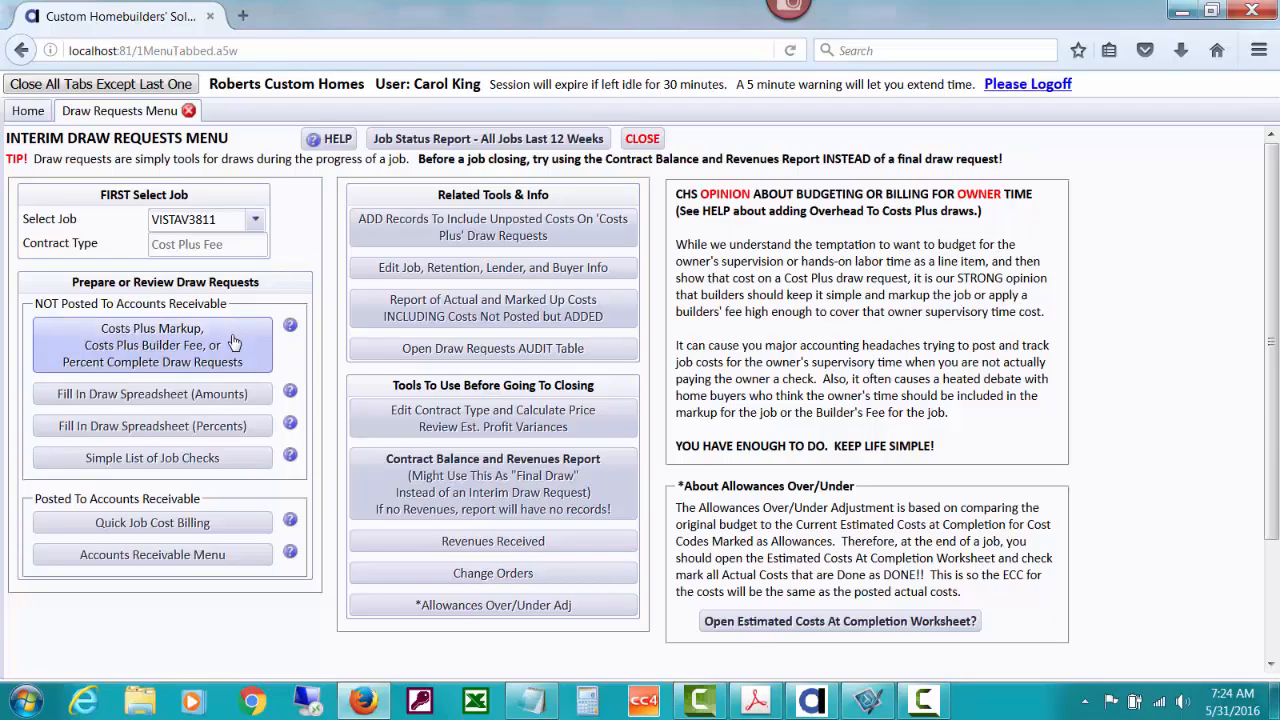
{"action": "left_click", "coordinate": [178, 354]}
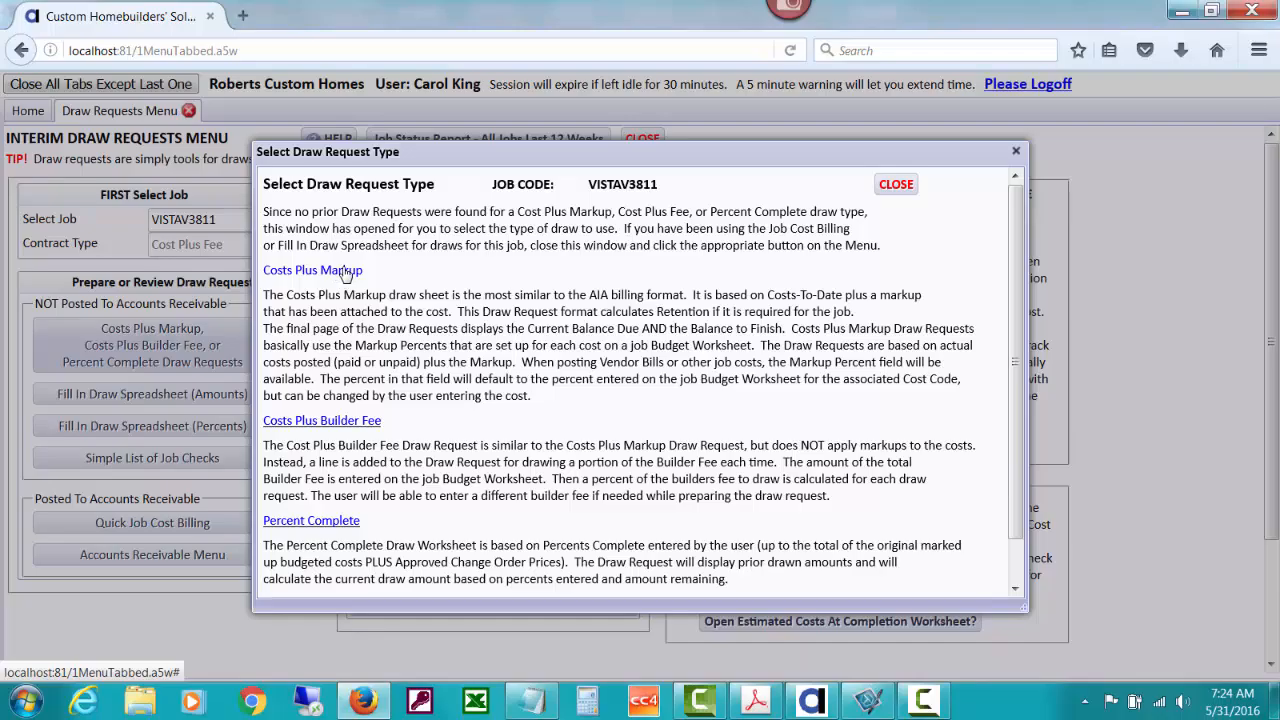
{"action": "left_click", "coordinate": [345, 273]}
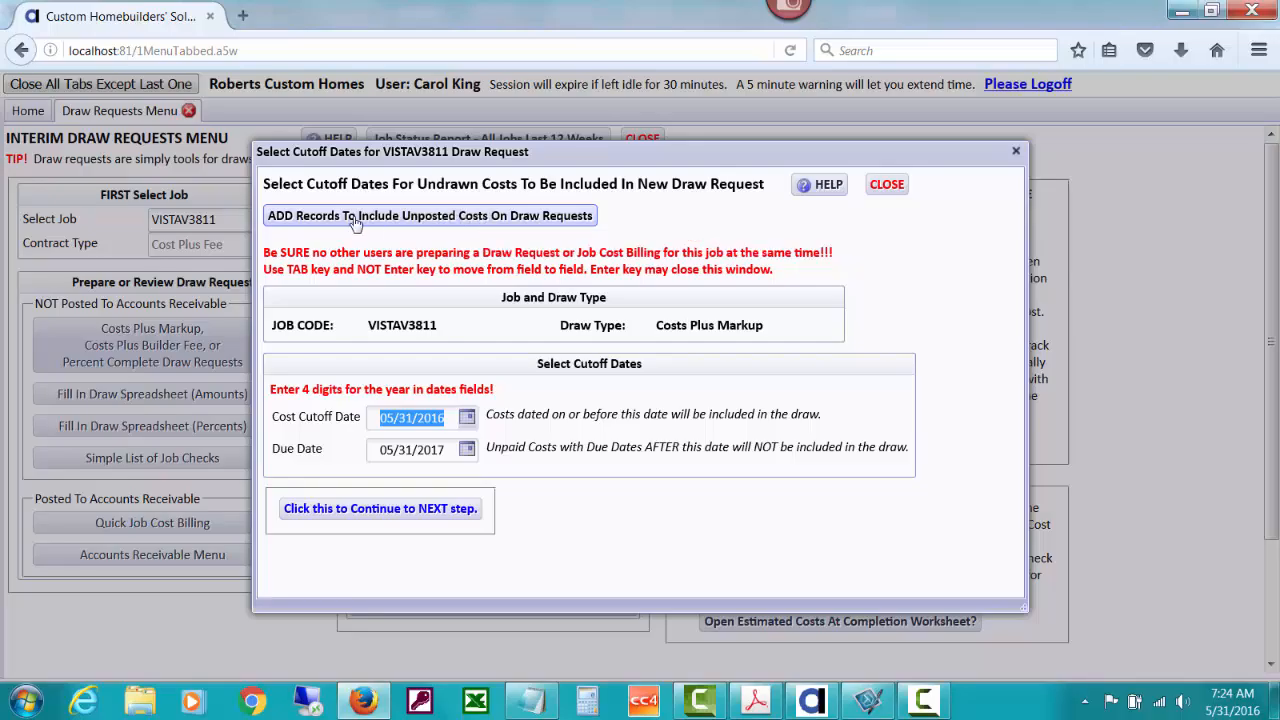
- Create a new added entry for unposted costs on the draw request, with vendor BIGBUCK
{"action": "left_click", "coordinate": [462, 217]}
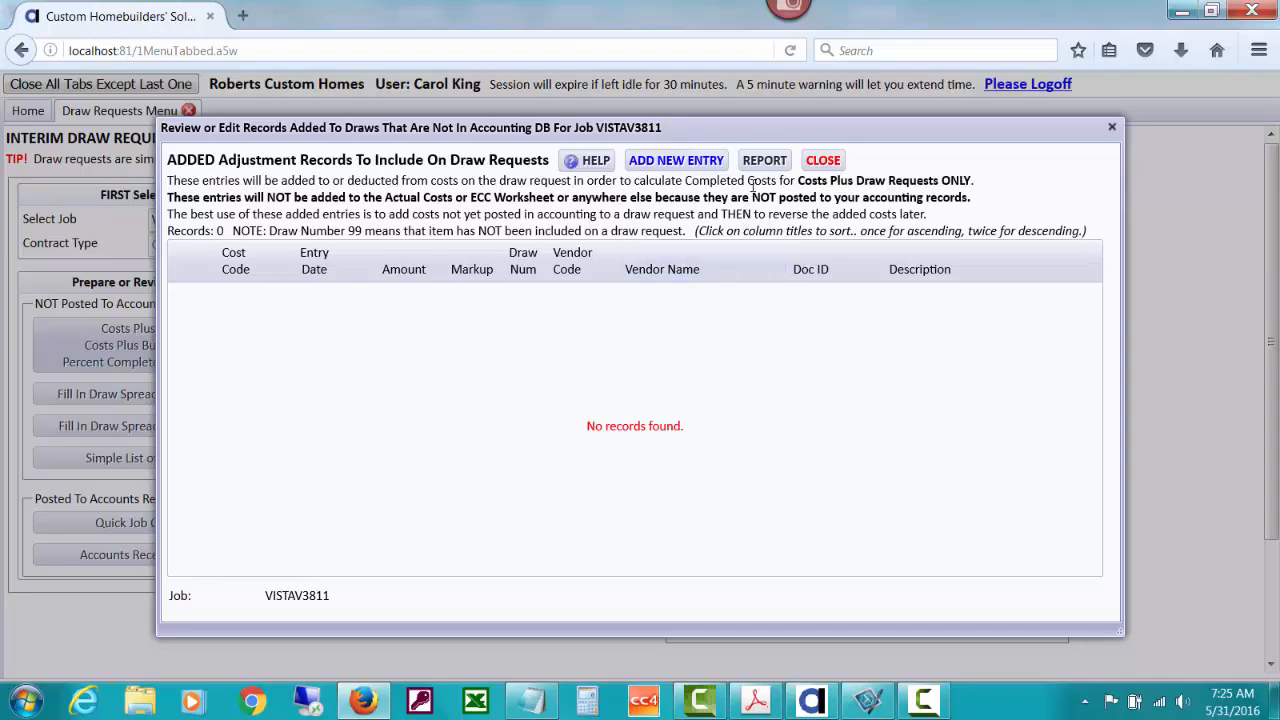
{"action": "left_click", "coordinate": [707, 165]}
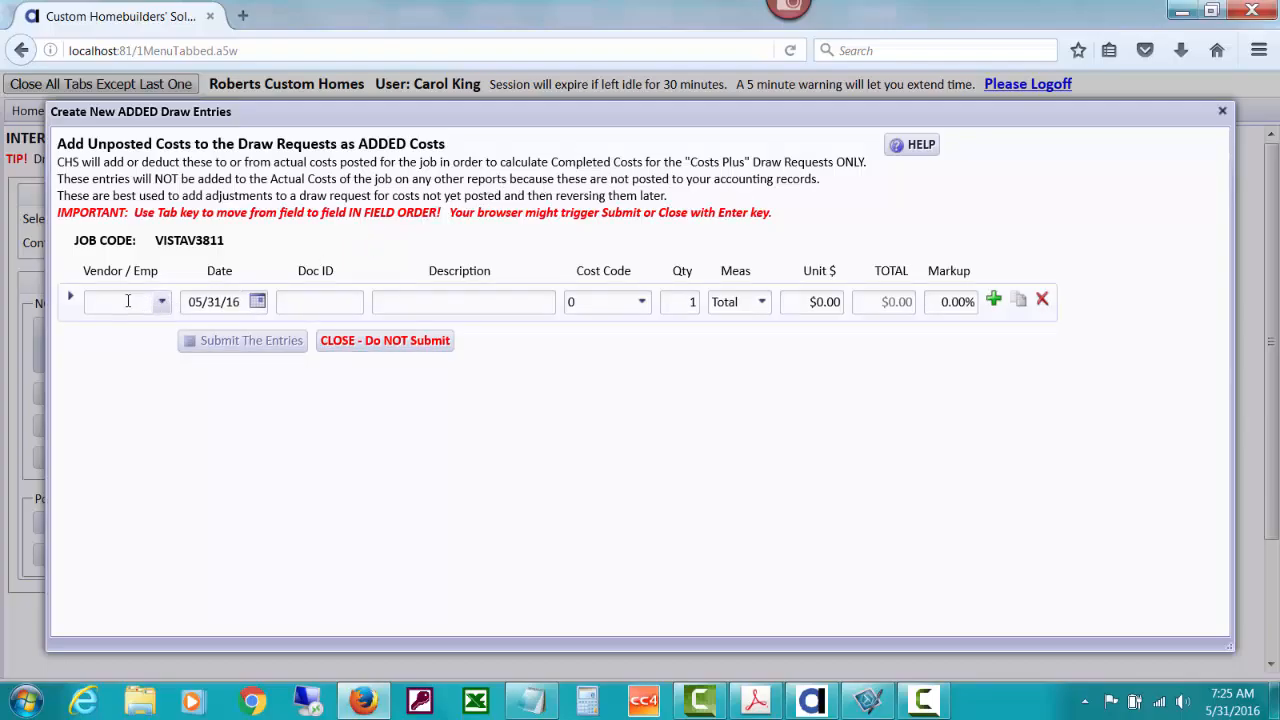
{"action": "type", "text": "big"}
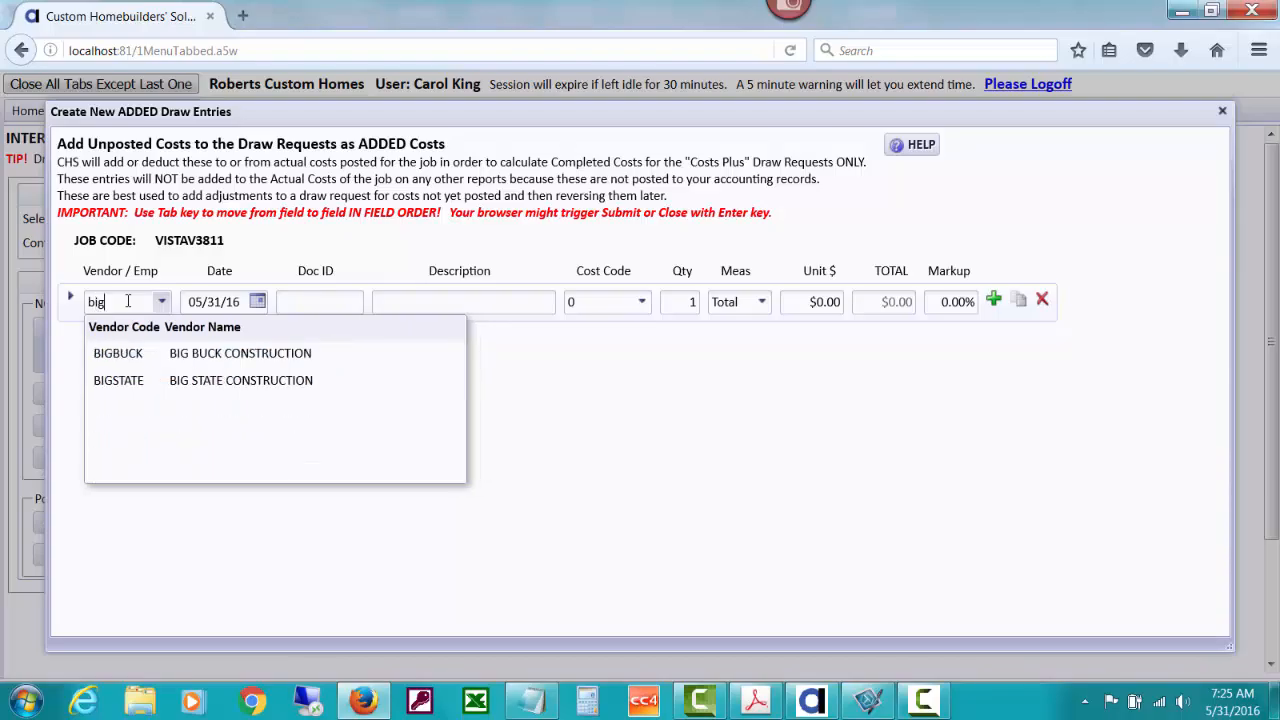
{"action": "left_click", "coordinate": [216, 352]}
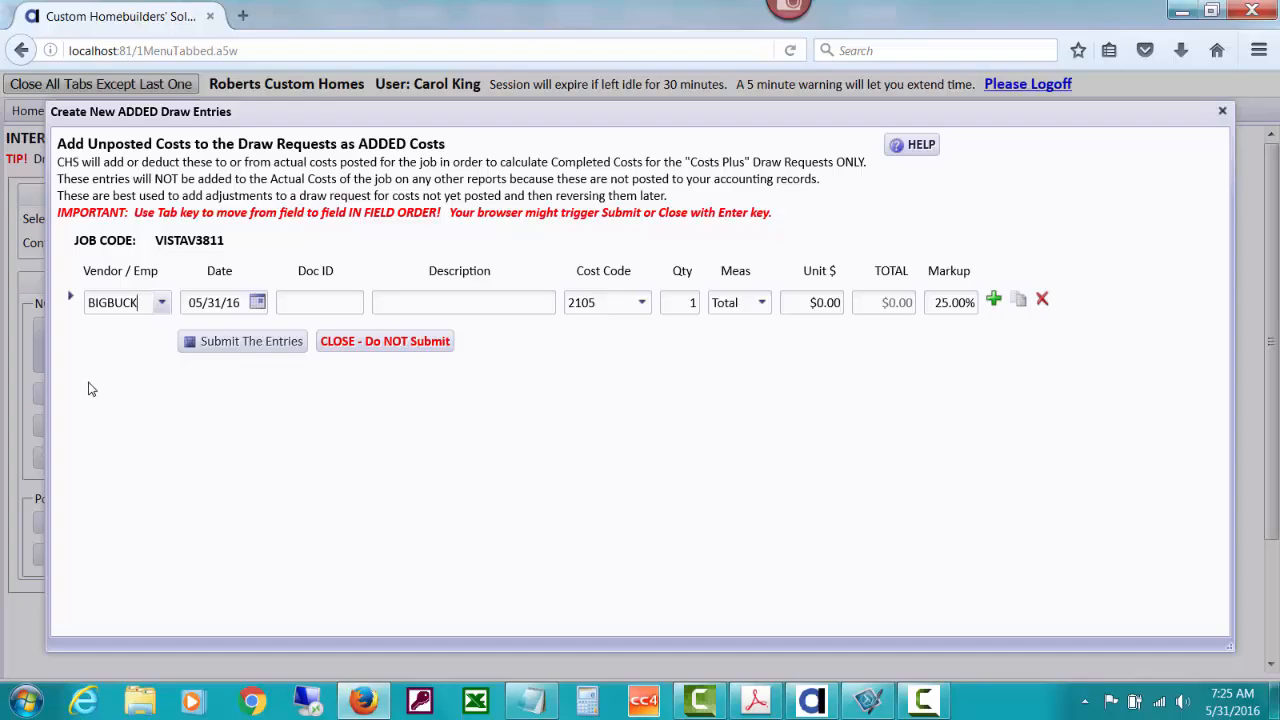
- Set the BIGBUCK entry's date to 12/31/15
{"action": "left_click", "coordinate": [257, 303]}
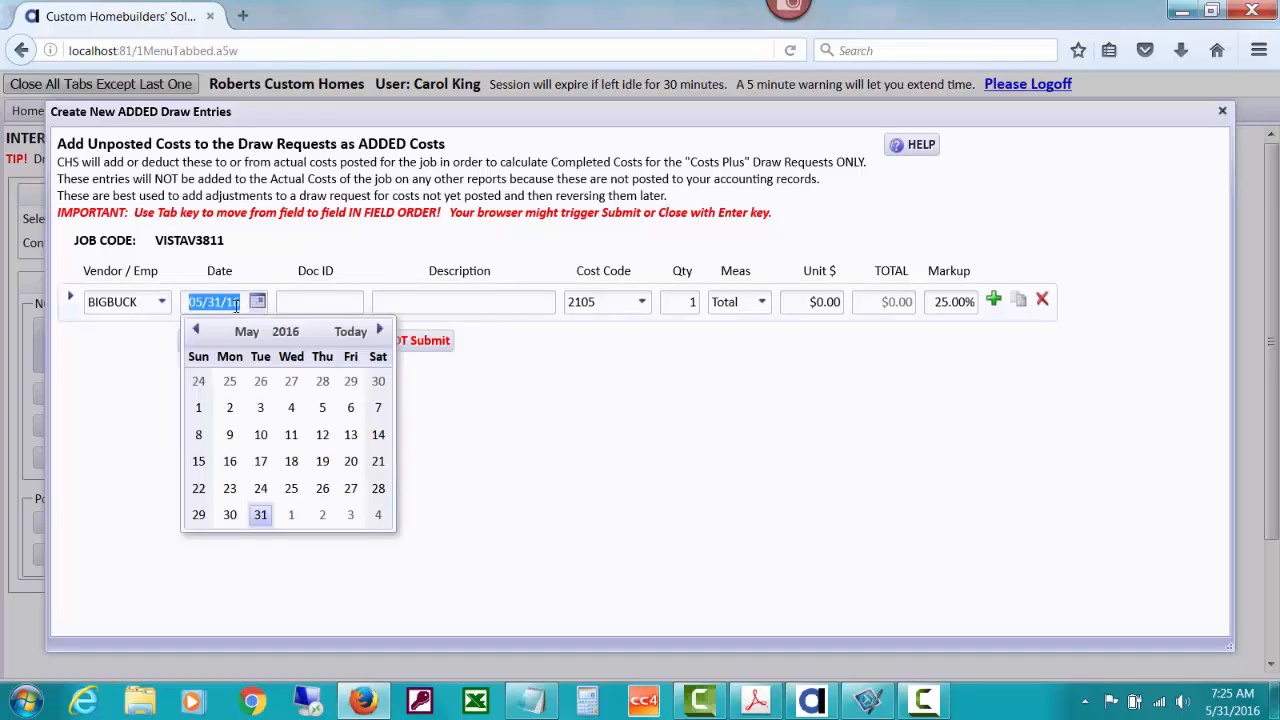
{"action": "left_click", "coordinate": [197, 331]}
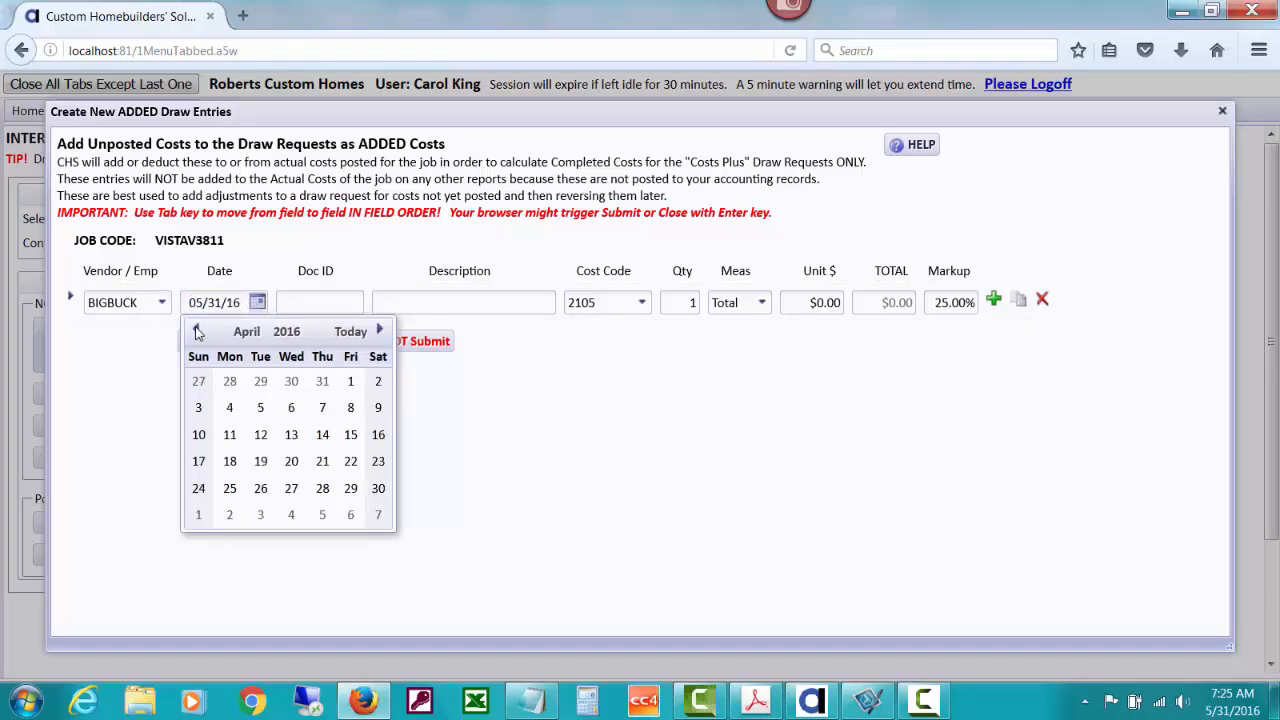
{"action": "left_click", "coordinate": [197, 331]}
{"action": "left_click", "coordinate": [197, 331]}
{"action": "left_click", "coordinate": [197, 331]}
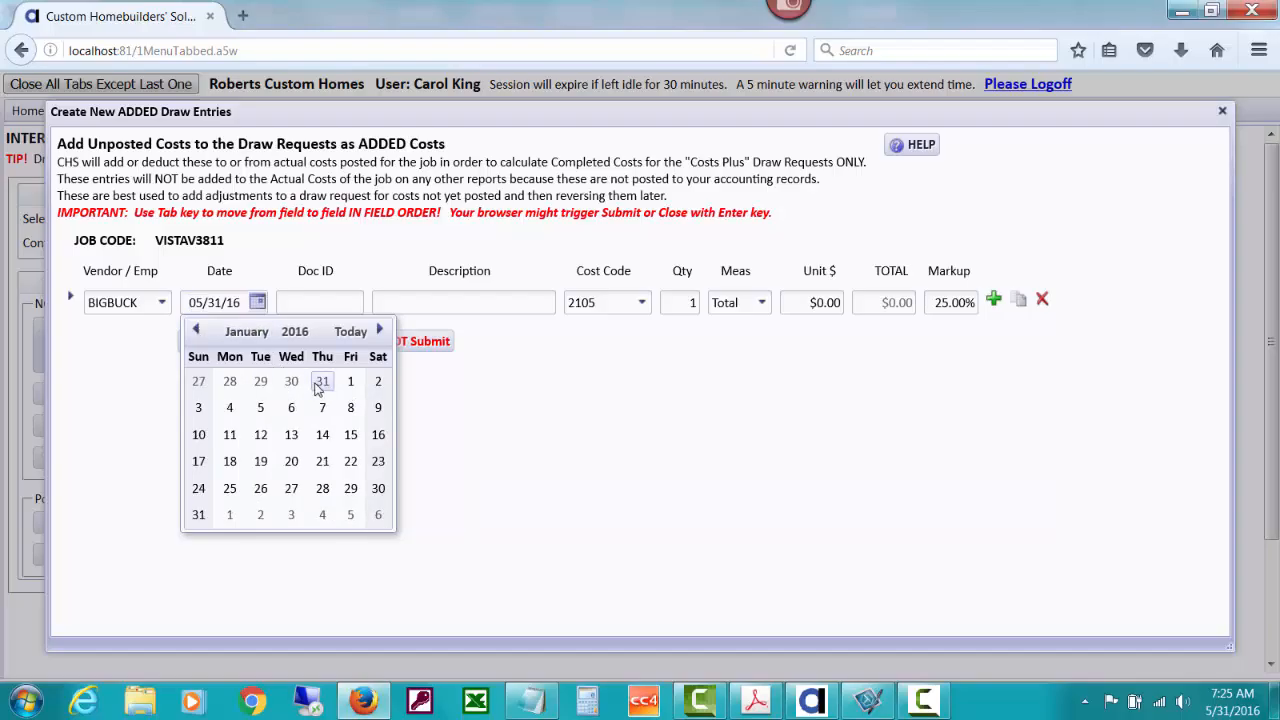
{"action": "left_click", "coordinate": [322, 381]}
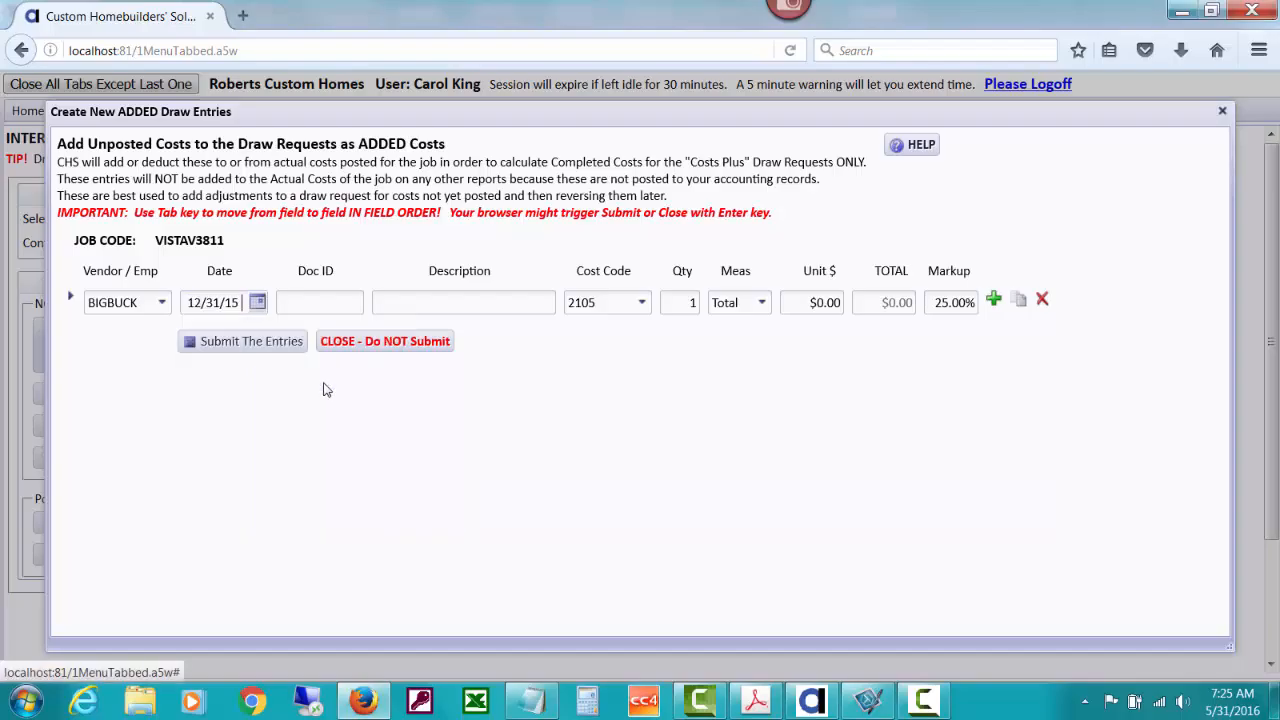
- Enter Doc ID 123115 and the description "Big Buck" for the entry
{"action": "left_click", "coordinate": [295, 301]}
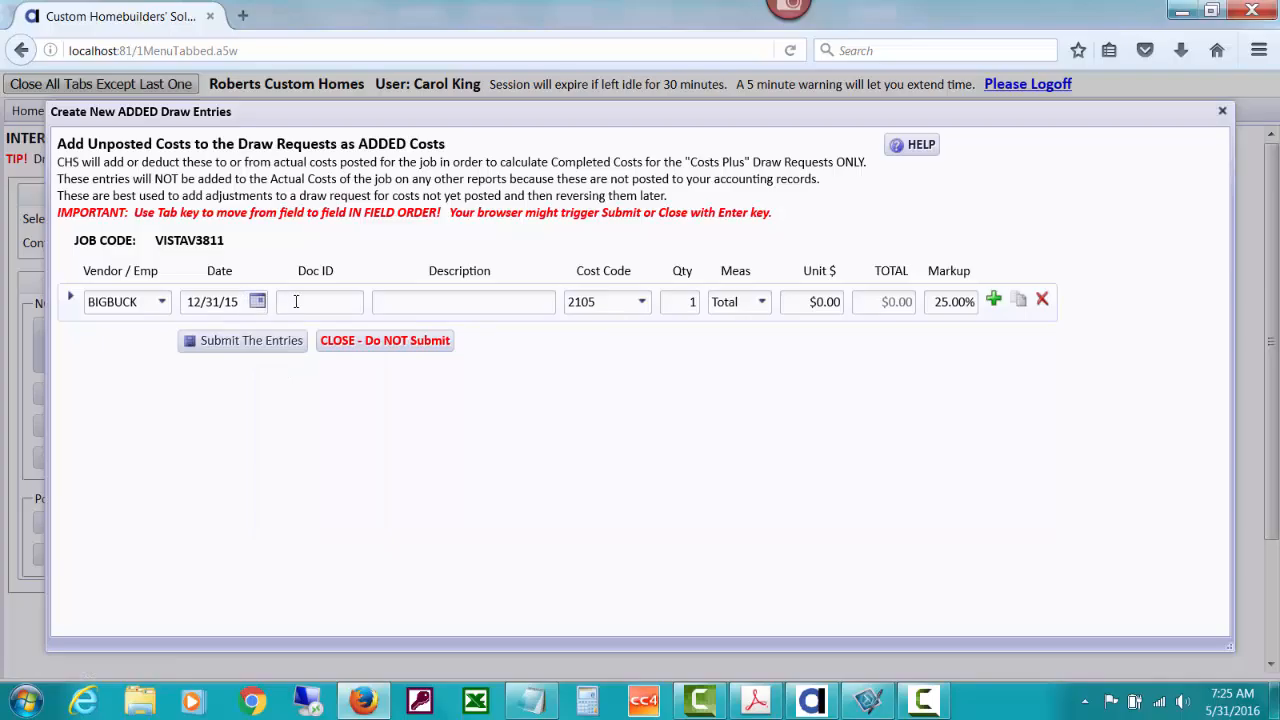
{"action": "type", "text": "1231"}
{"action": "type", "text": "15"}
{"action": "type", "text": "Big Buc"}
{"action": "type", "text": "k"}
- Change the entry's cost code to 1210, Lot Clearing
{"action": "left_click", "coordinate": [646, 309]}
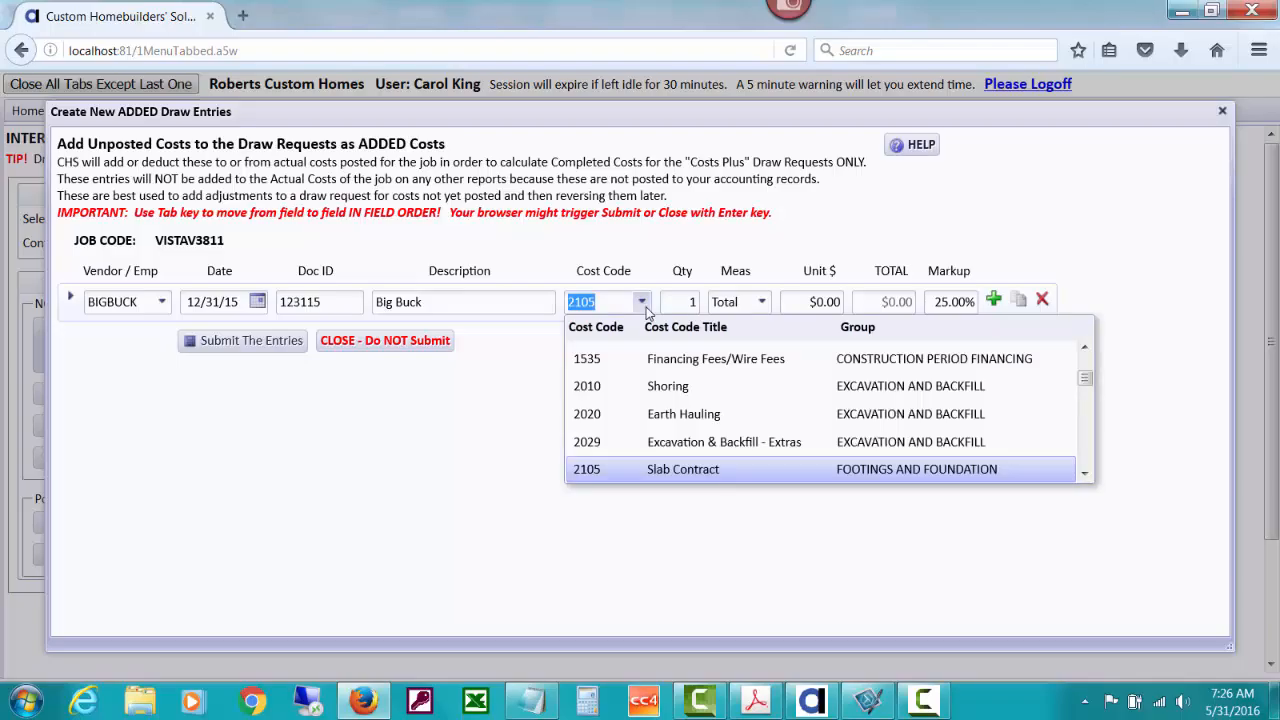
{"action": "type", "text": "121"}
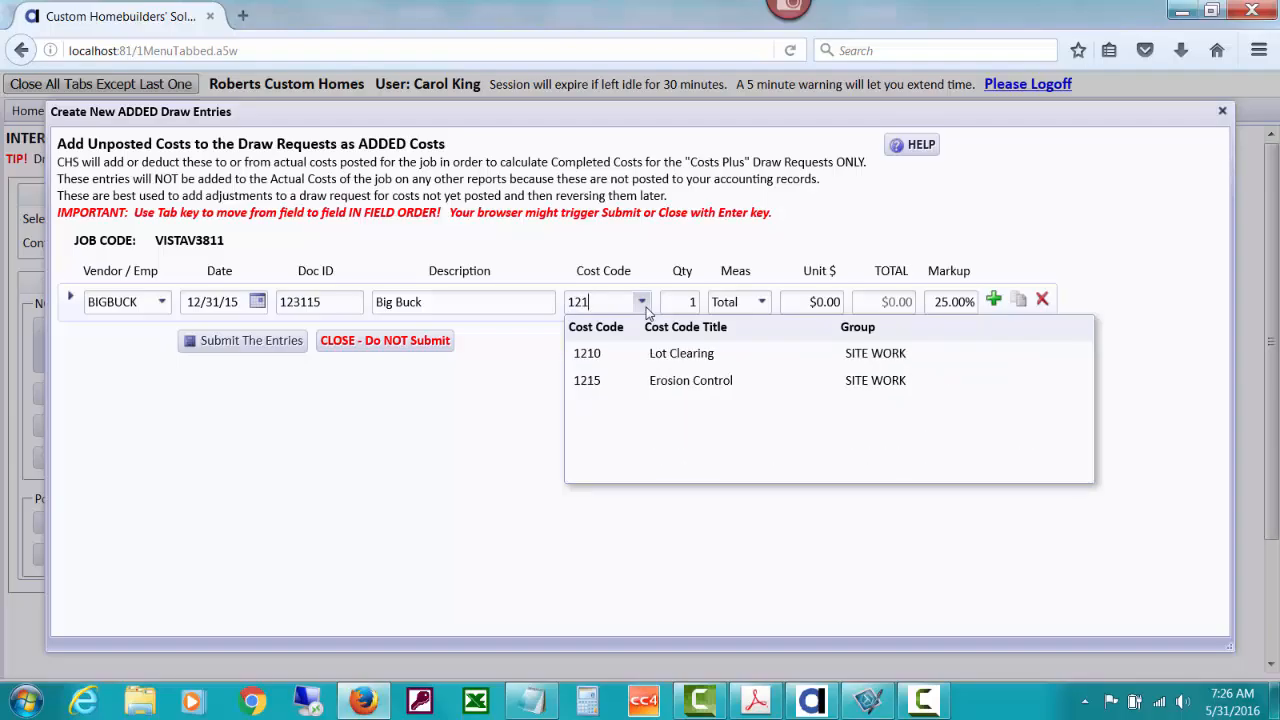
{"action": "left_click", "coordinate": [652, 357]}
- Extend the entry's description to read "Big Buck - Lot Clearing"
{"action": "left_click", "coordinate": [479, 308]}
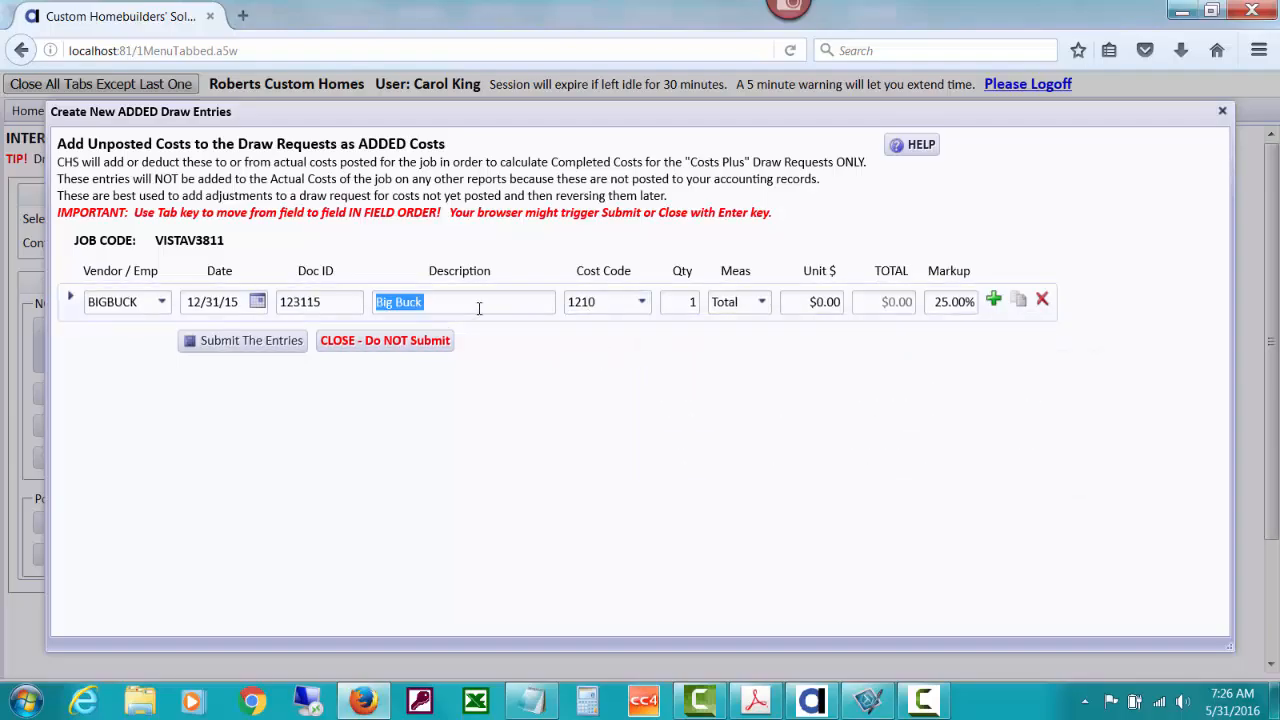
{"action": "left_click", "coordinate": [476, 305]}
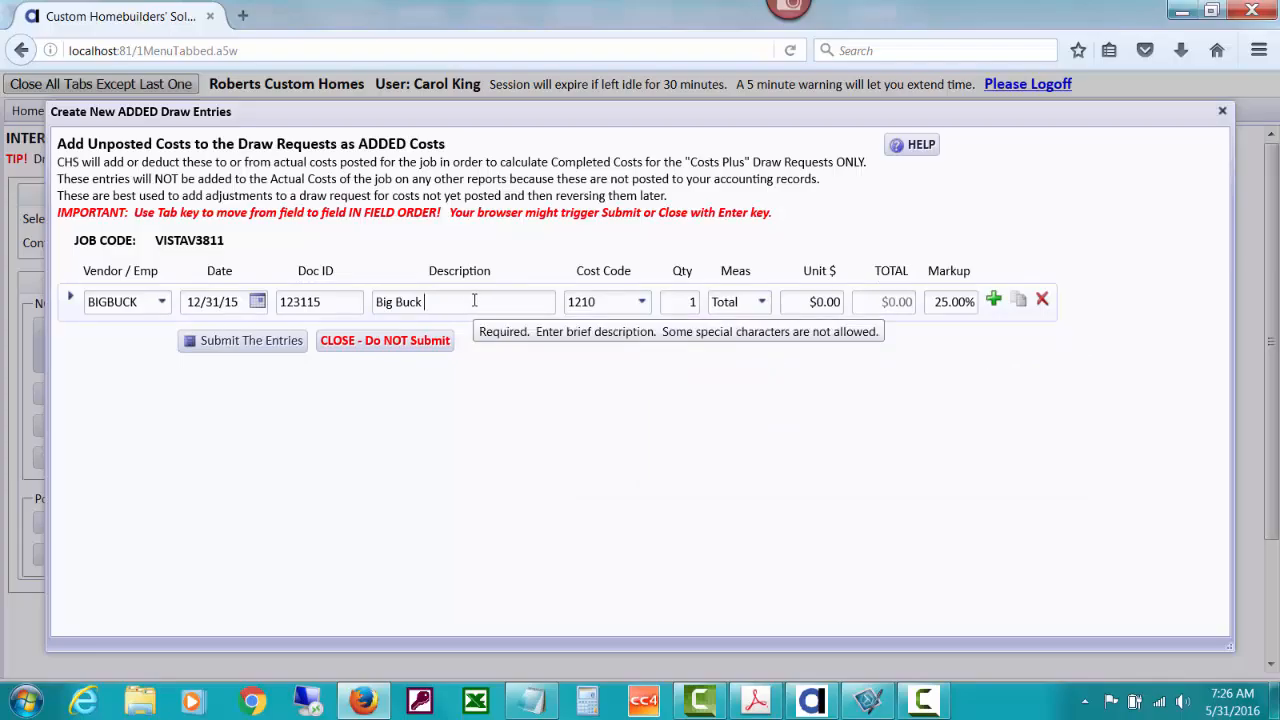
{"action": "type", "text": "- Lot C"}
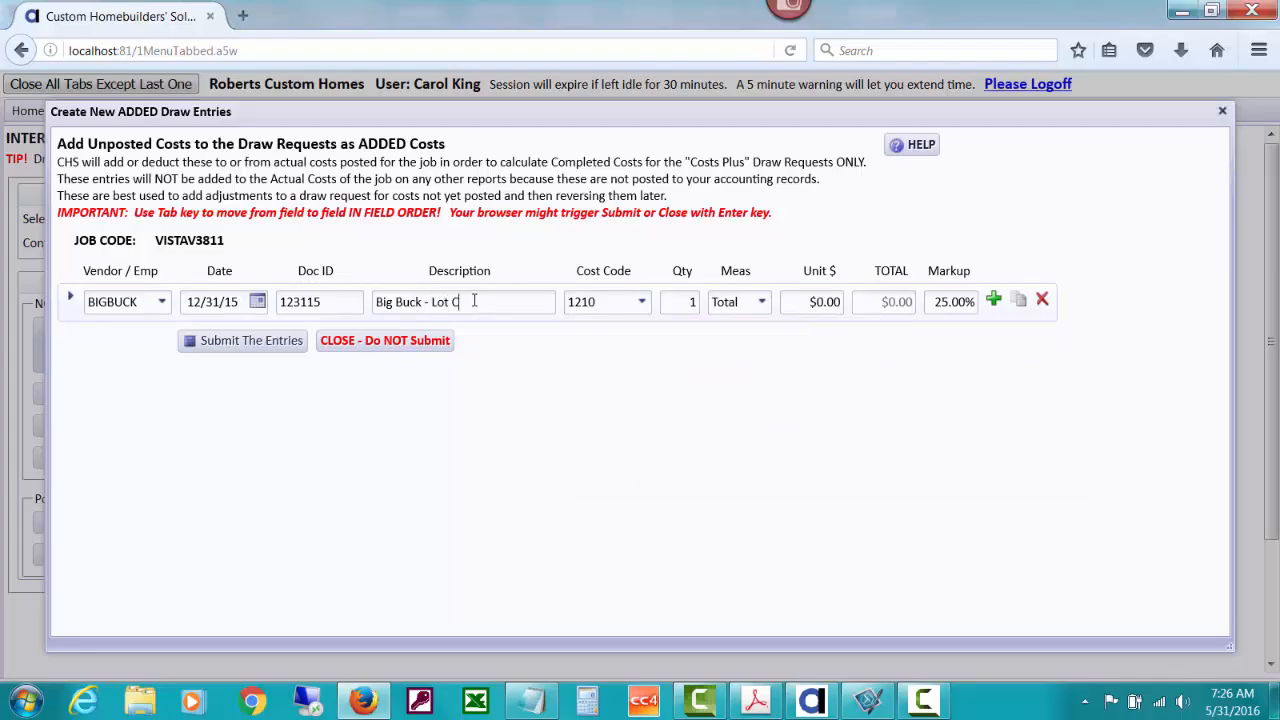
{"action": "type", "text": "learing"}
{"action": "key", "text": "Tab"}
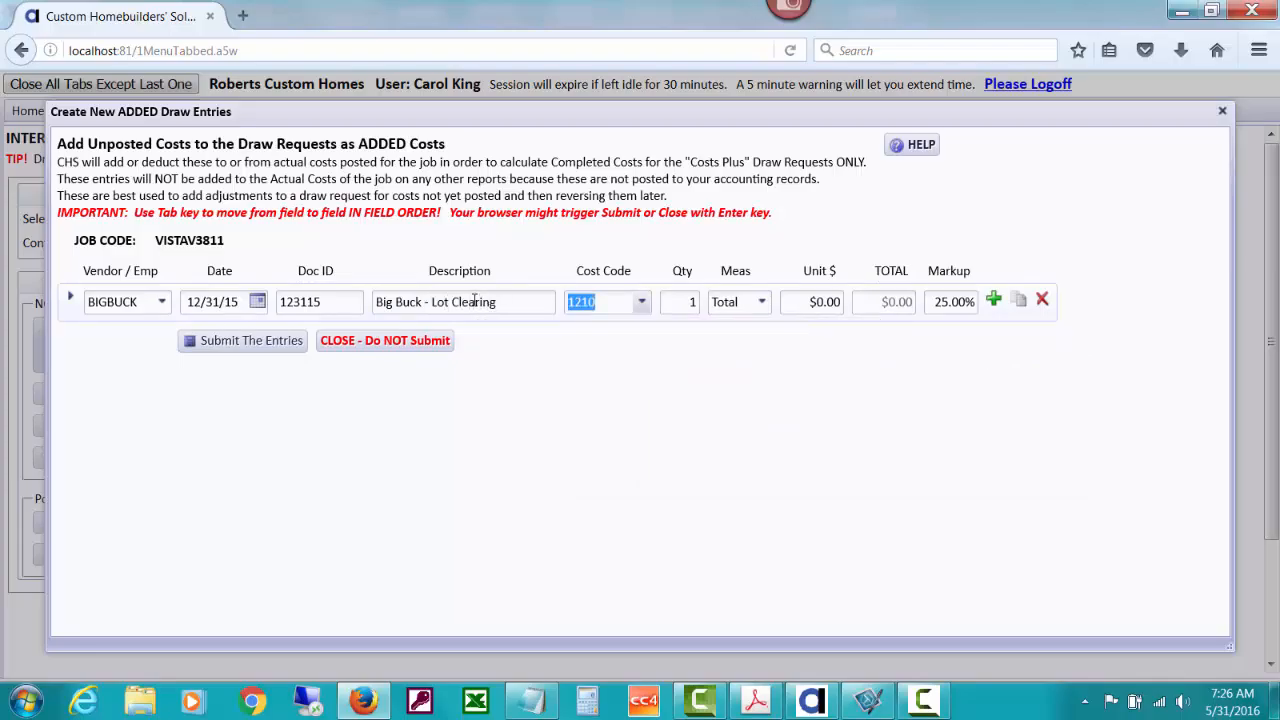
- Set the unit amount of the lot clearing entry to $500.00
{"action": "key", "text": "Tab"}
{"action": "key", "text": "Tab"}
{"action": "key", "text": "Tab"}
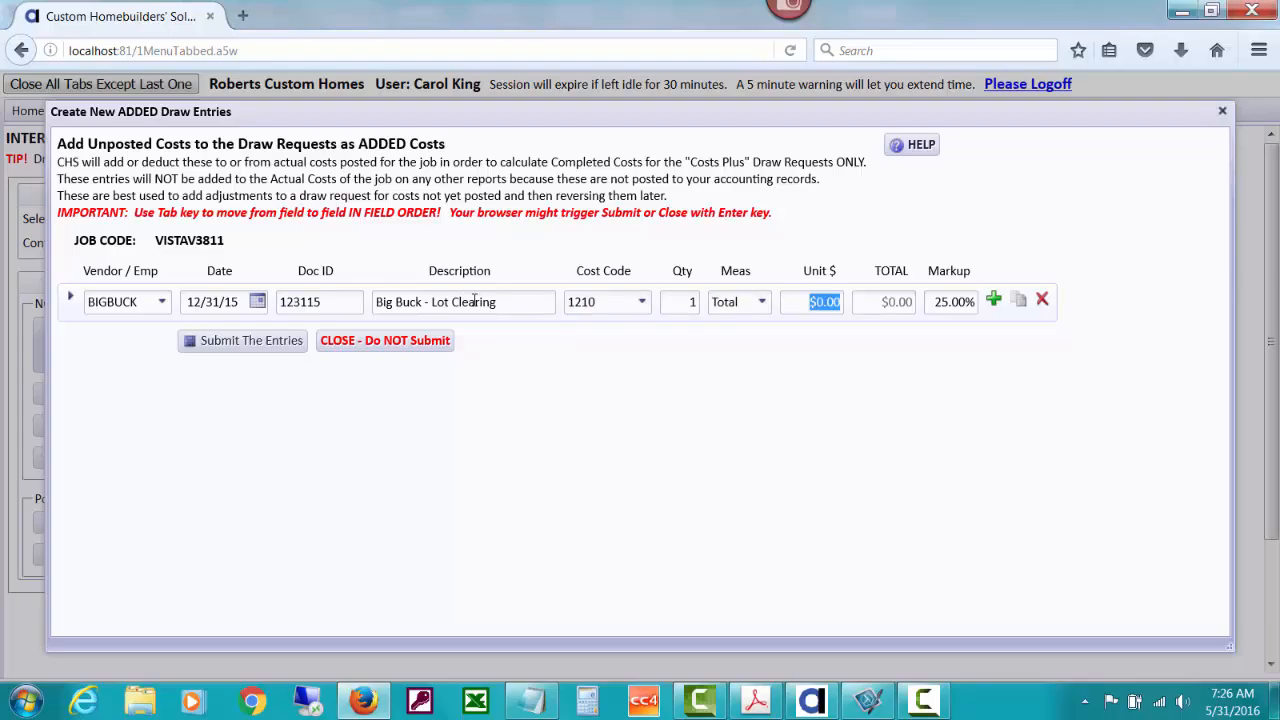
{"action": "type", "text": "500"}
{"action": "key", "text": "Tab"}
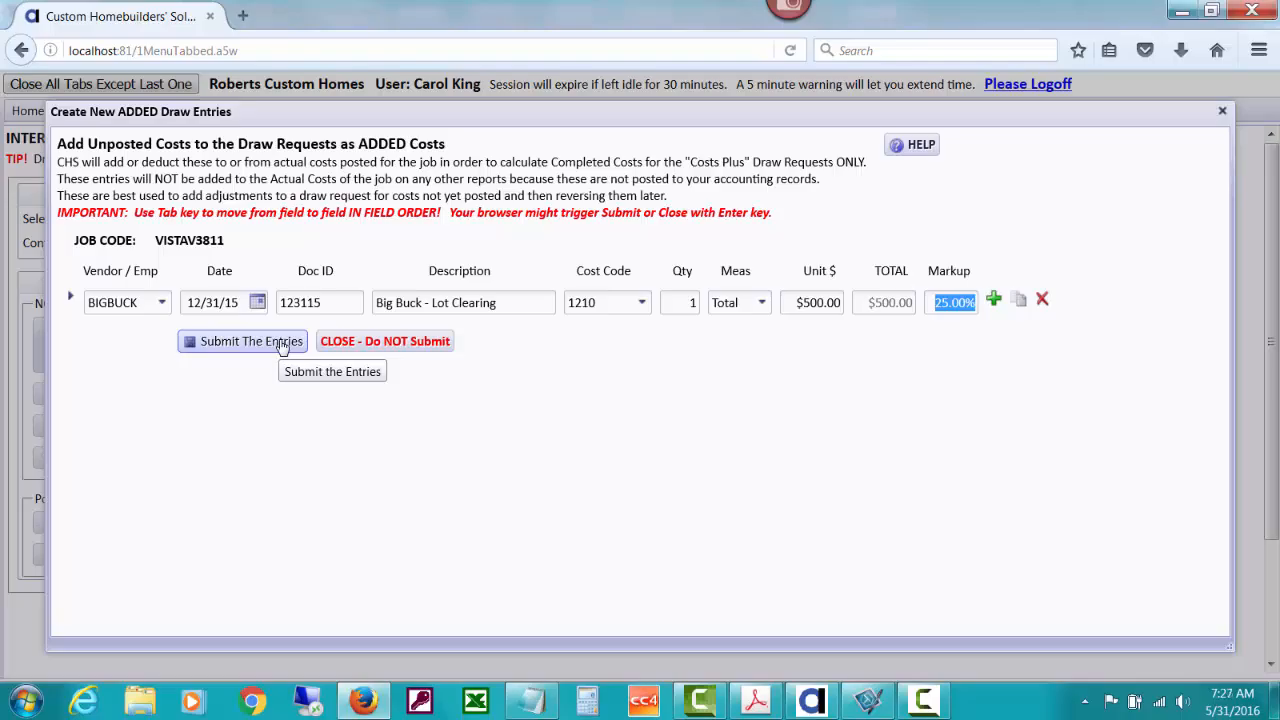
- Add a second entry row and set its date to 01/04/16
{"action": "left_click", "coordinate": [993, 301]}
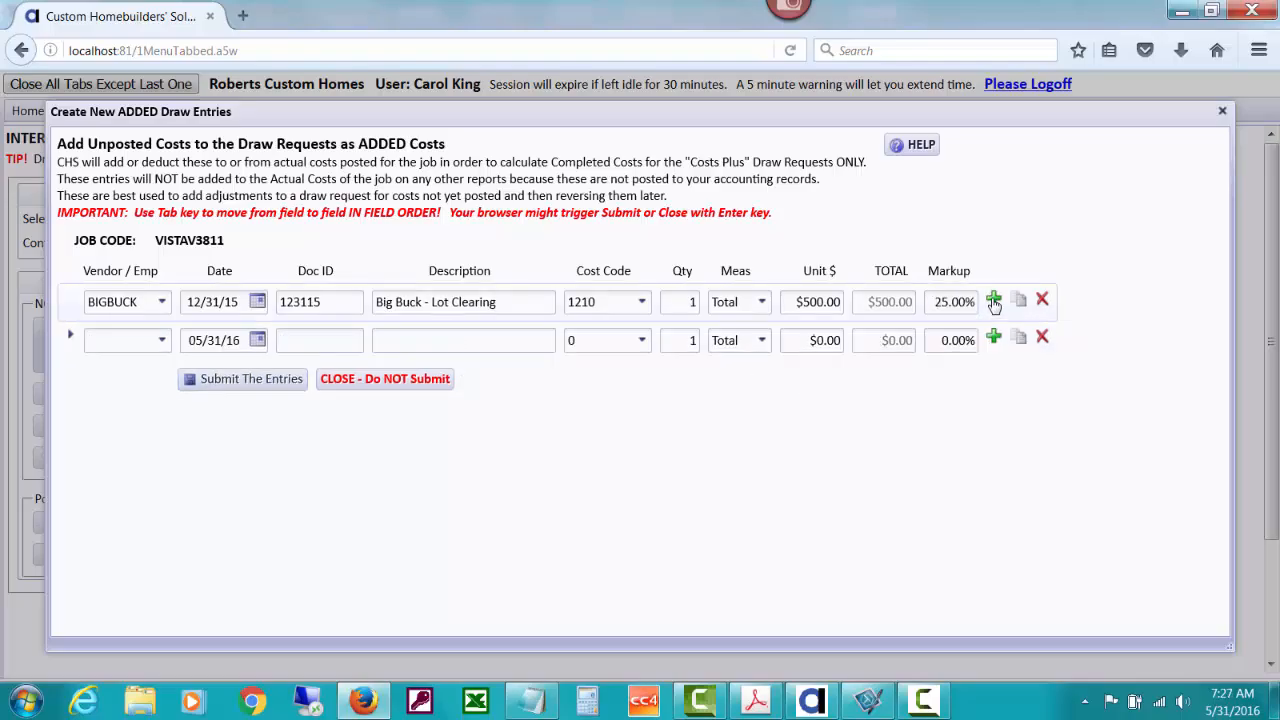
{"action": "left_click", "coordinate": [257, 341]}
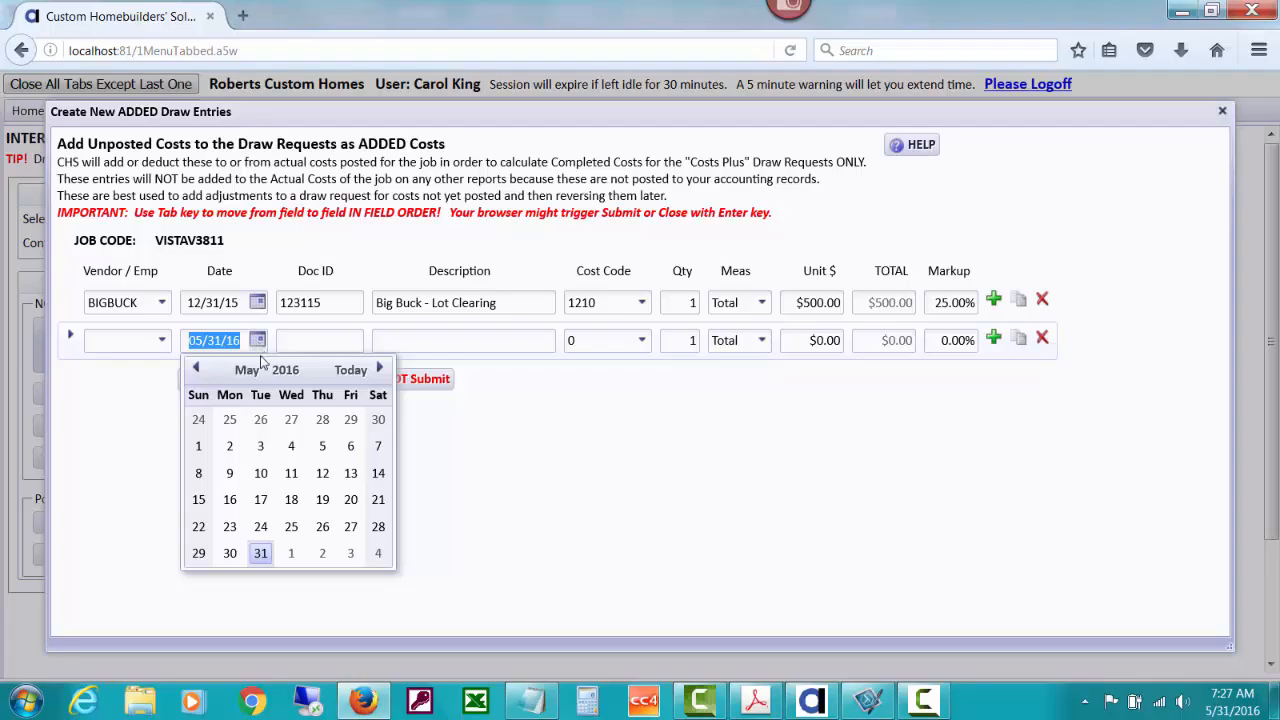
{"action": "left_click", "coordinate": [197, 369]}
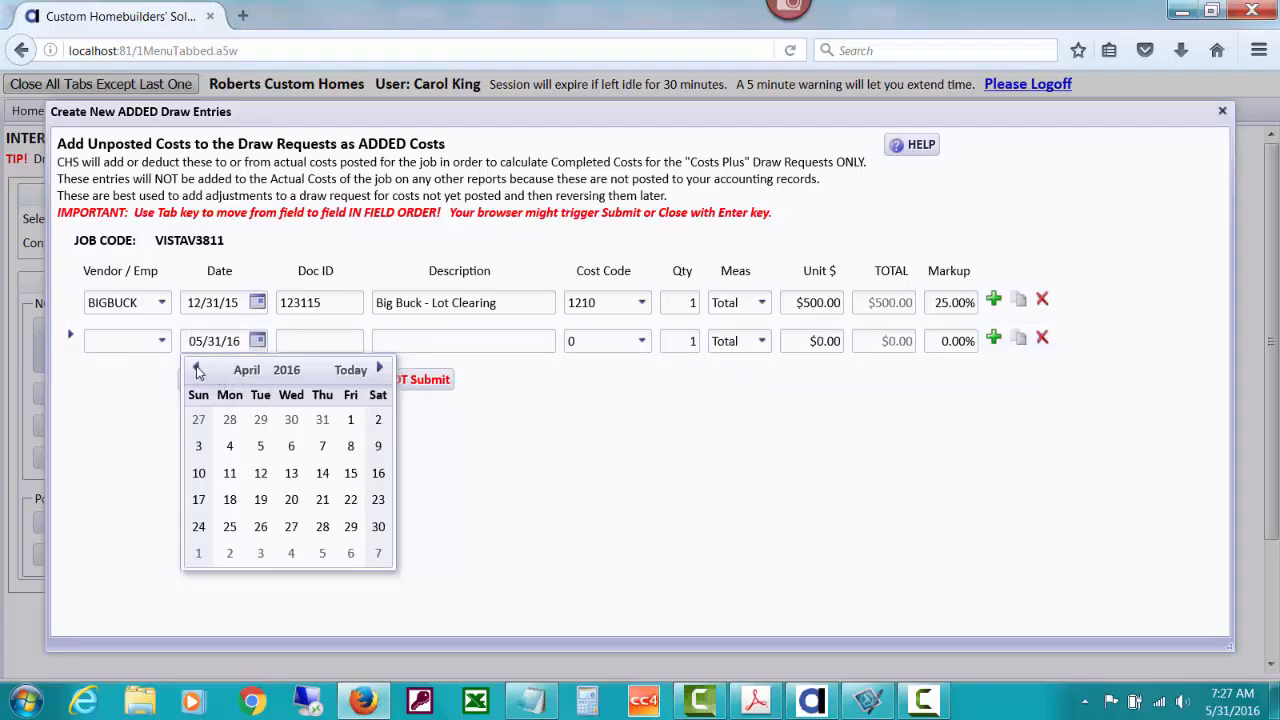
{"action": "left_click", "coordinate": [197, 369]}
{"action": "left_click", "coordinate": [197, 369]}
{"action": "left_click", "coordinate": [197, 369]}
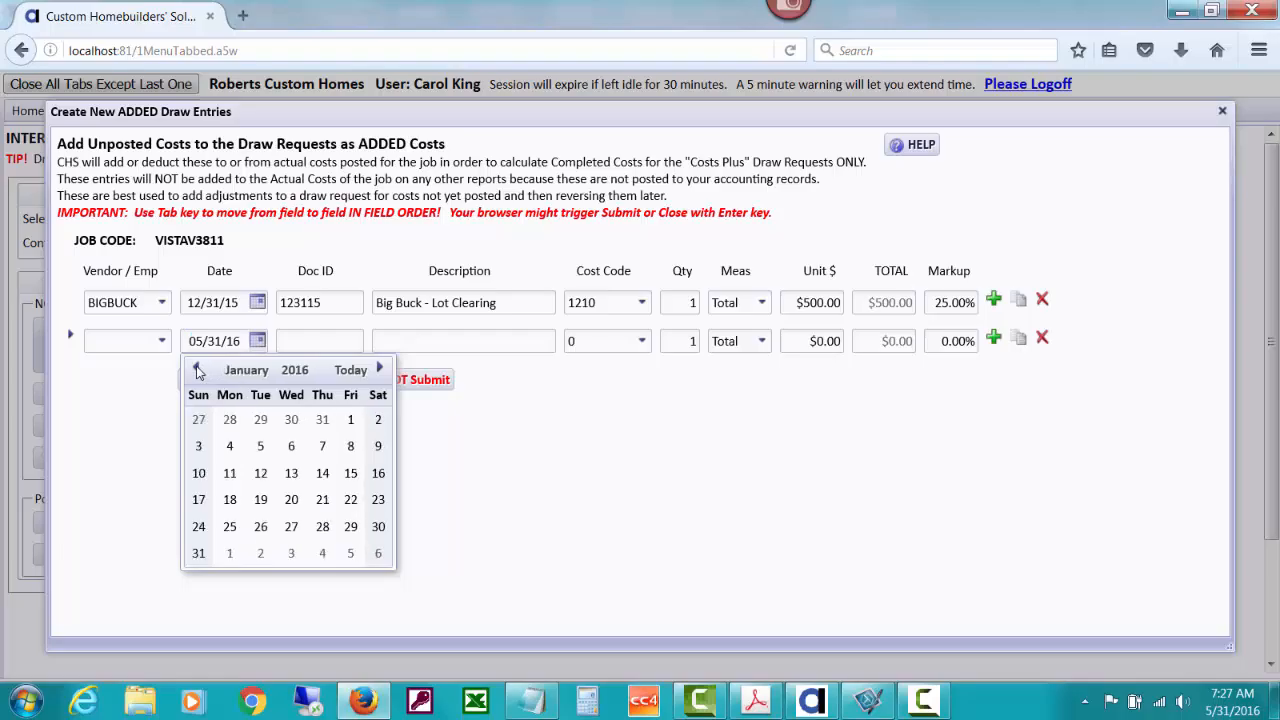
{"action": "left_click", "coordinate": [229, 446]}
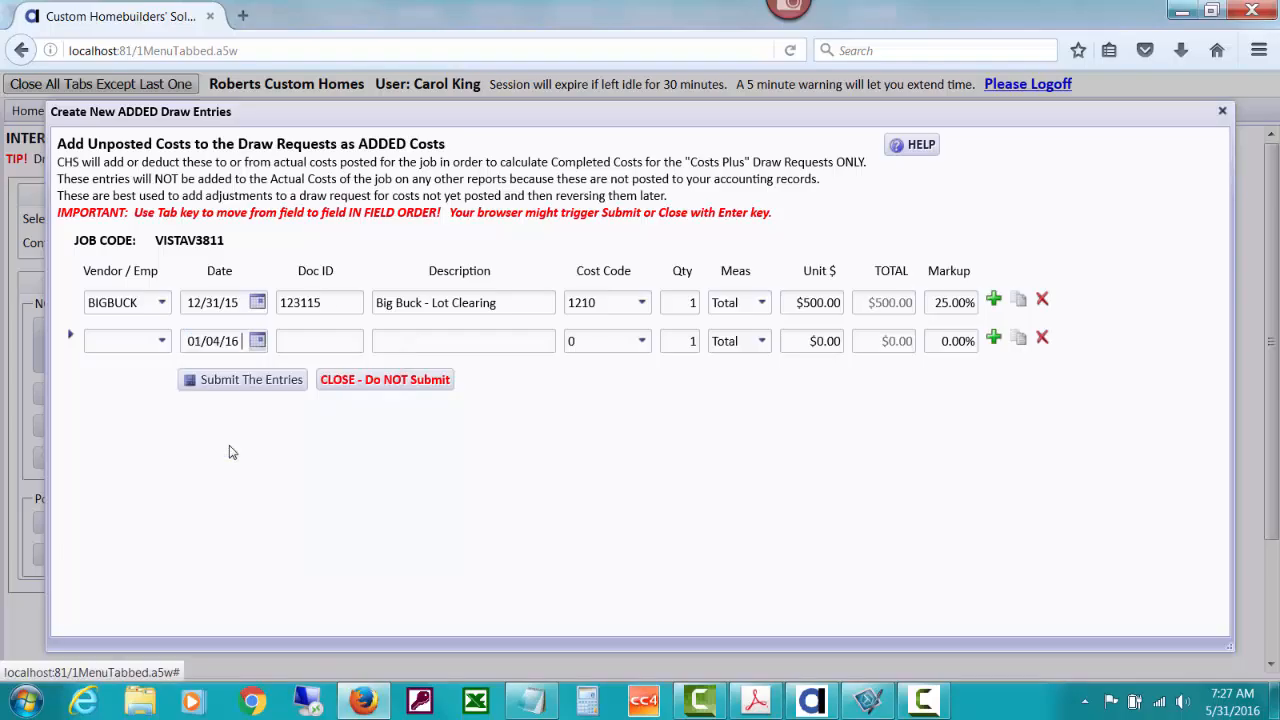
- Choose BIGBUCK as the vendor for the second entry
{"action": "left_click", "coordinate": [130, 344]}
{"action": "type", "text": "BIG"}
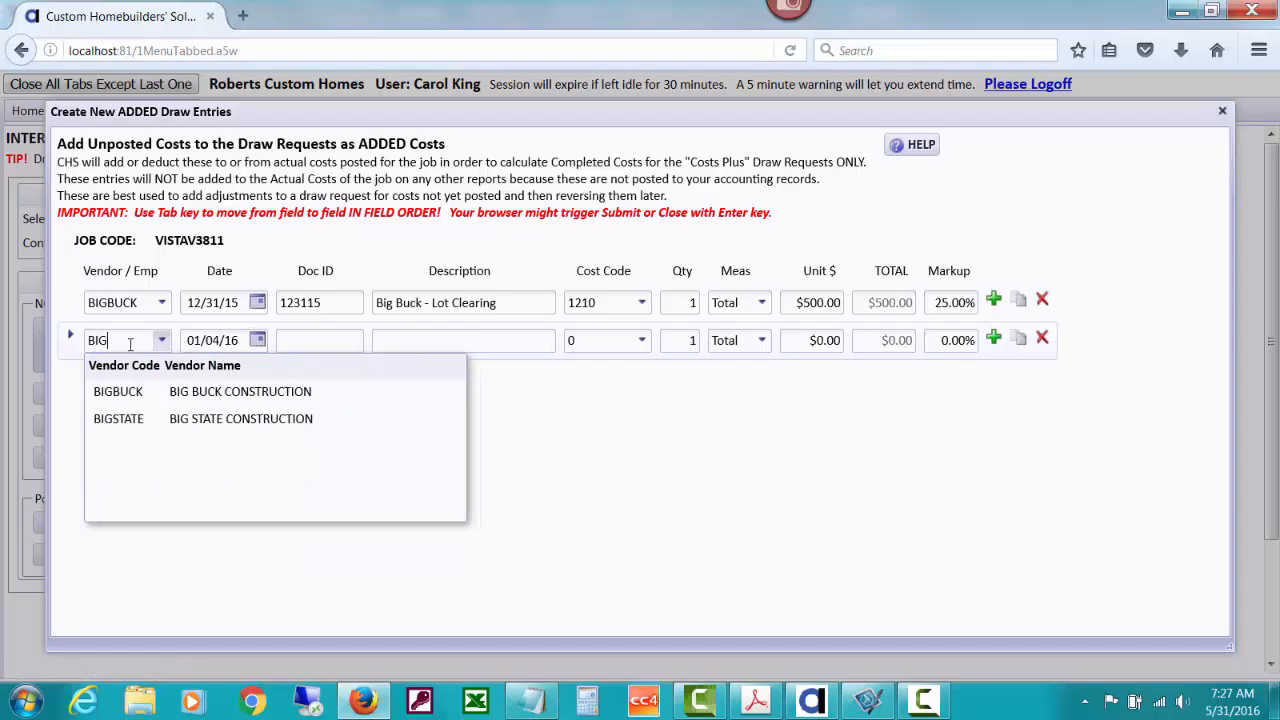
{"action": "left_click", "coordinate": [180, 395]}
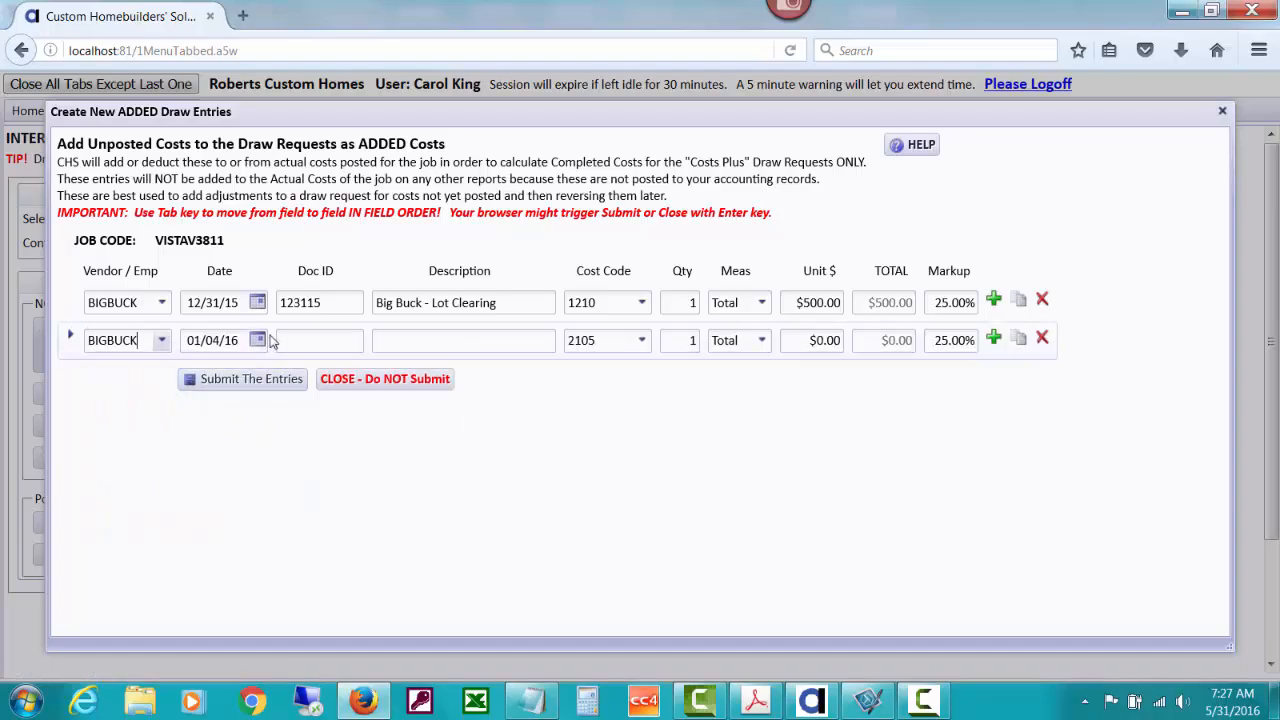
- Enter Doc ID "Reverse 1231" and the description "Big Buck - Reverse Lot Clearing" for the second entry
{"action": "left_click", "coordinate": [288, 340]}
{"action": "type", "text": "Reverse"}
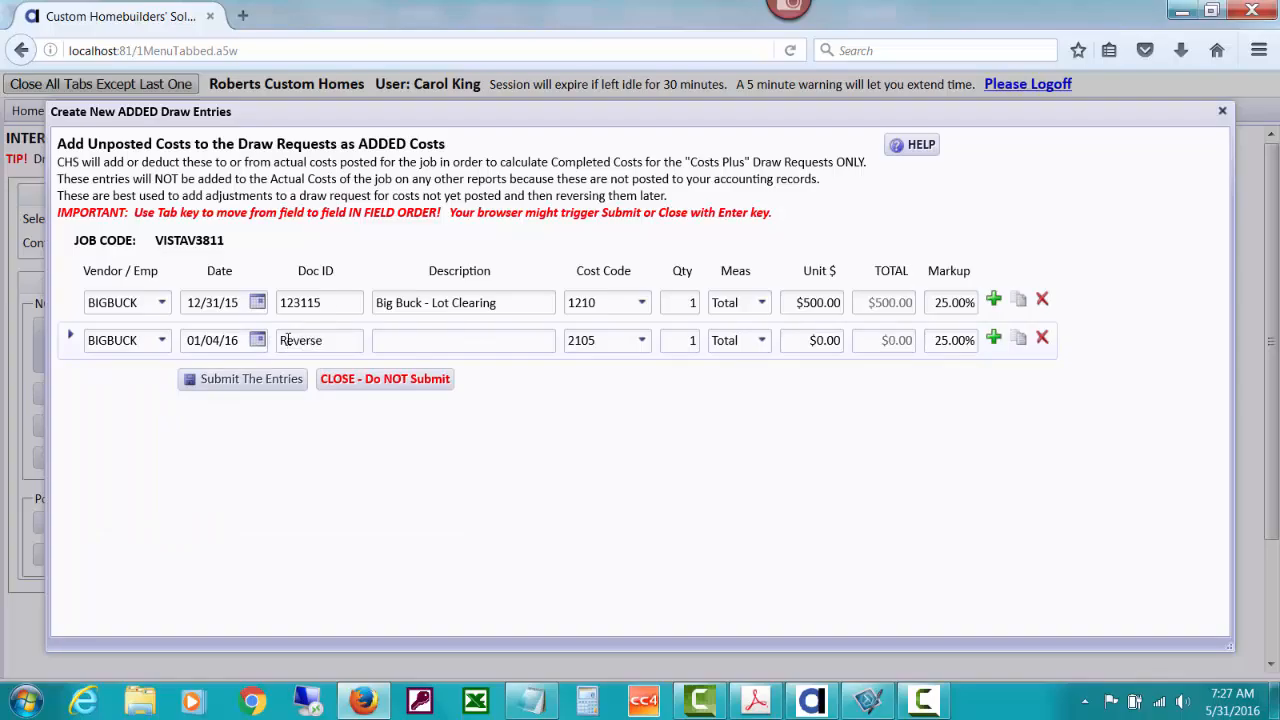
{"action": "type", "text": " 1231"}
{"action": "type", "text": "Big Buck"}
{"action": "type", "text": " - Reverse"}
{"action": "type", "text": " Lot "}
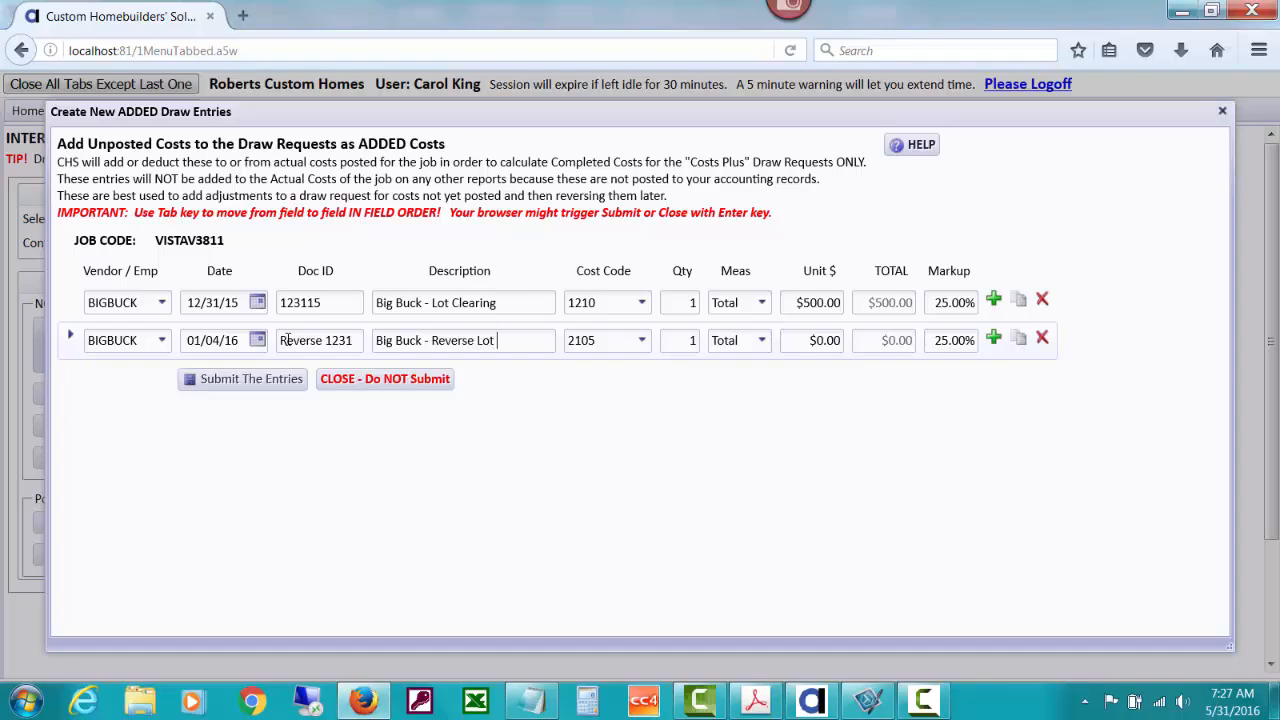
{"action": "type", "text": "Clearing"}
{"action": "key", "text": "Tab"}
- Give the reversal entry cost code 1210 and a unit amount of -500, and submit both entries
{"action": "type", "text": "1210"}
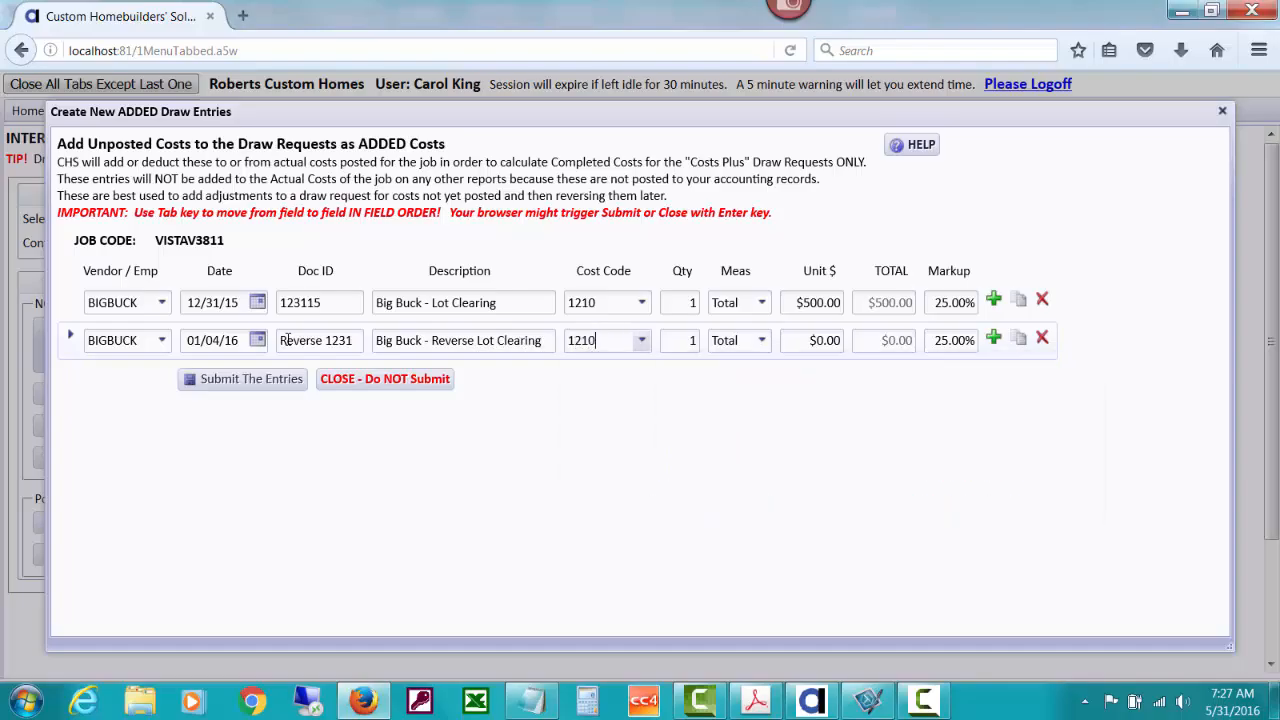
{"action": "key", "text": "Tab"}
{"action": "key", "text": "Tab"}
{"action": "key", "text": "Tab"}
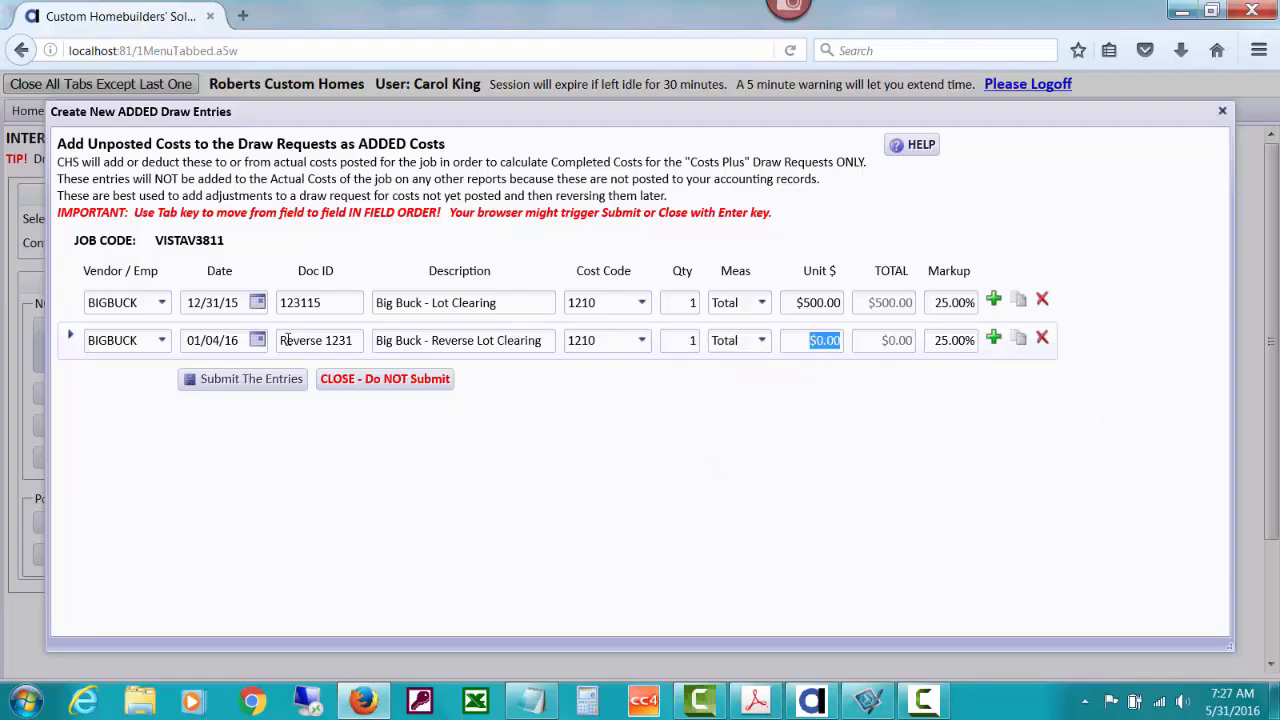
{"action": "type", "text": "-500"}
{"action": "key", "text": "Tab"}
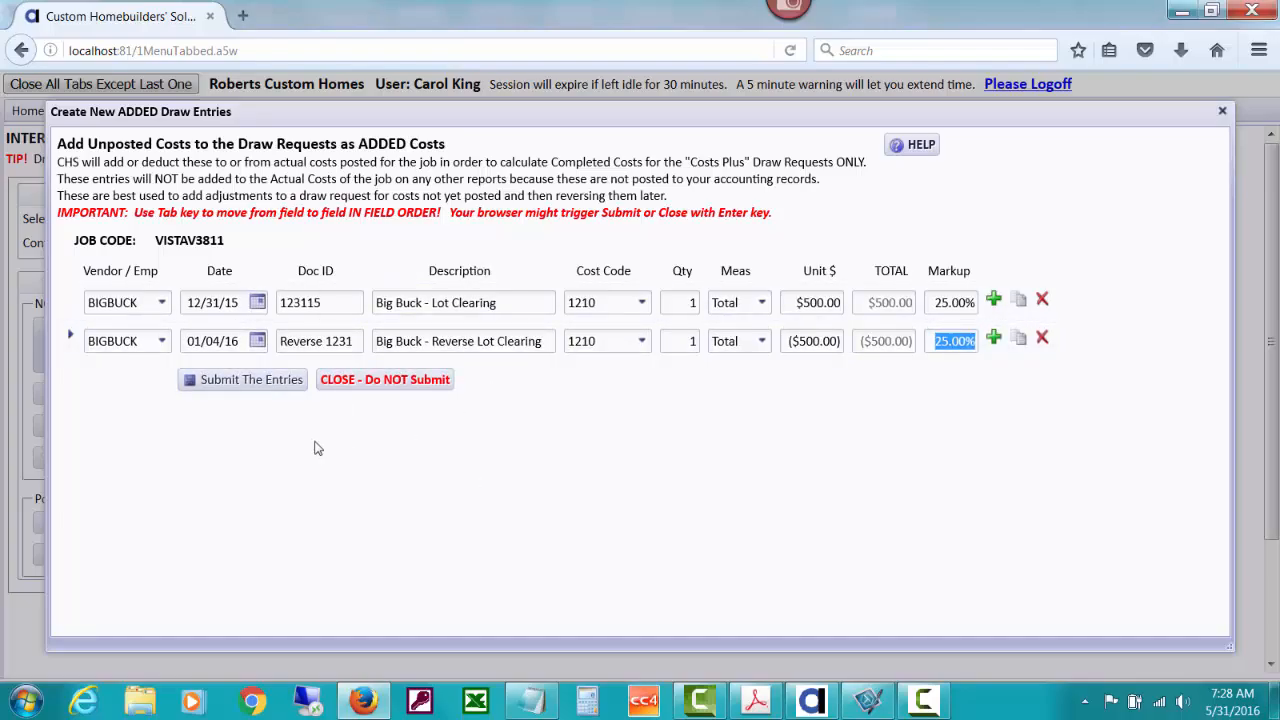
{"action": "left_click", "coordinate": [237, 385]}
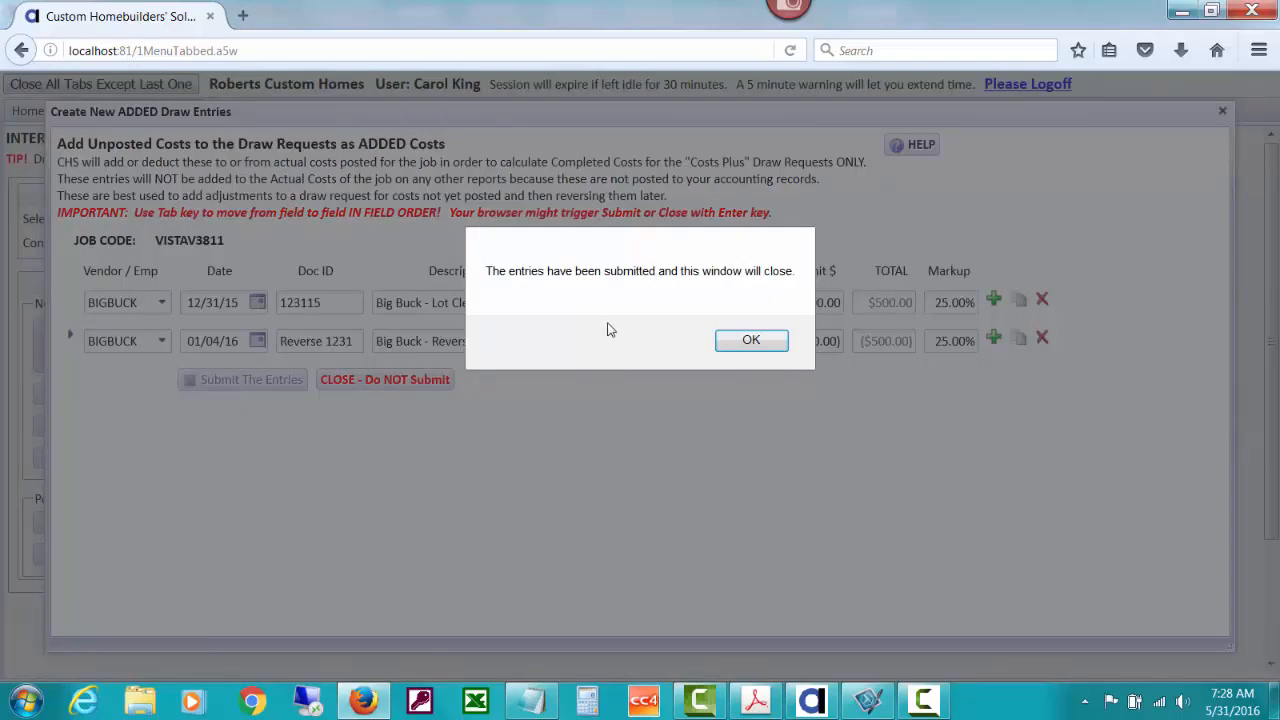
- Close the list of added records, set the Cost Cutoff Date to 12/31/2015, and continue to the undrawn costs
{"action": "left_click", "coordinate": [750, 340]}
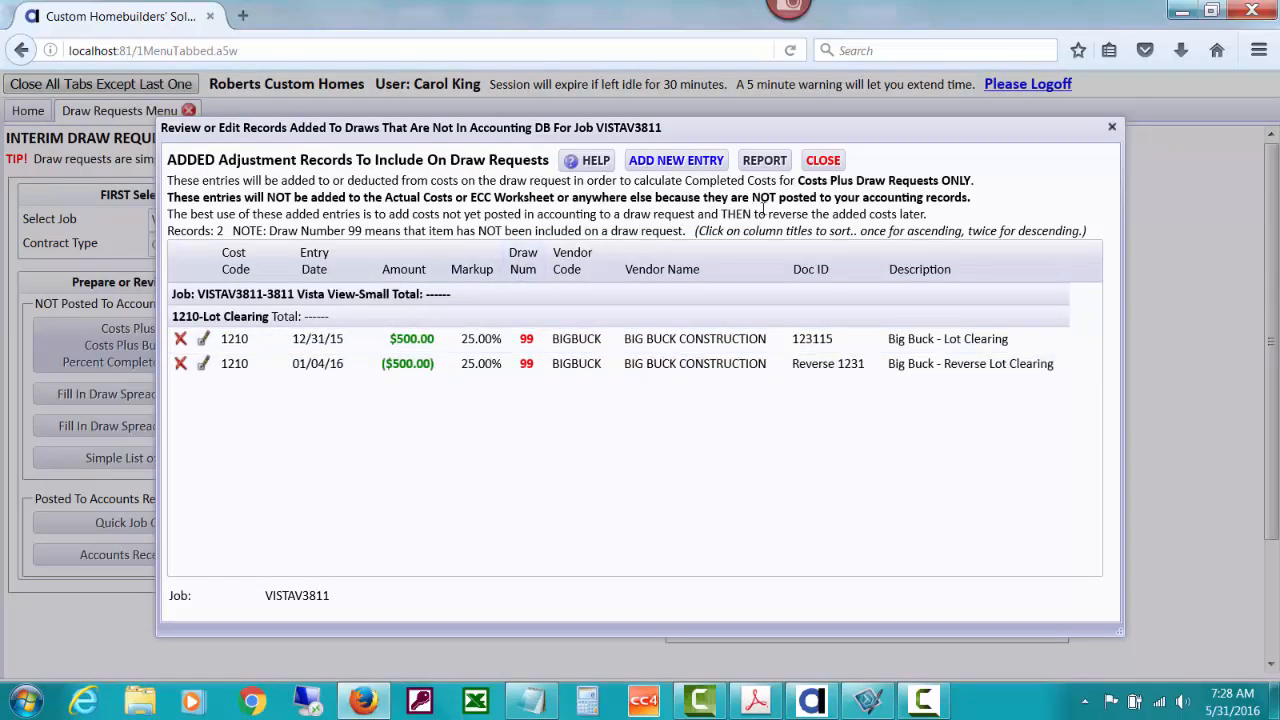
{"action": "left_click", "coordinate": [823, 161]}
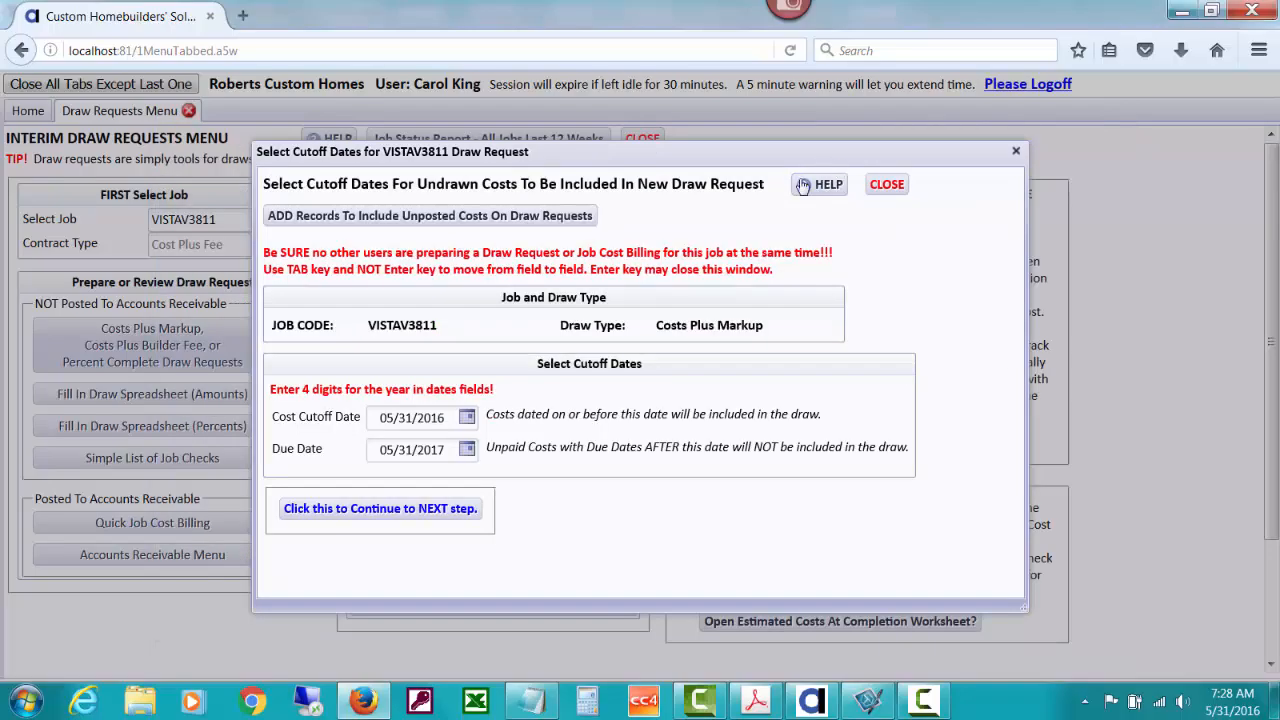
{"action": "left_click", "coordinate": [470, 420]}
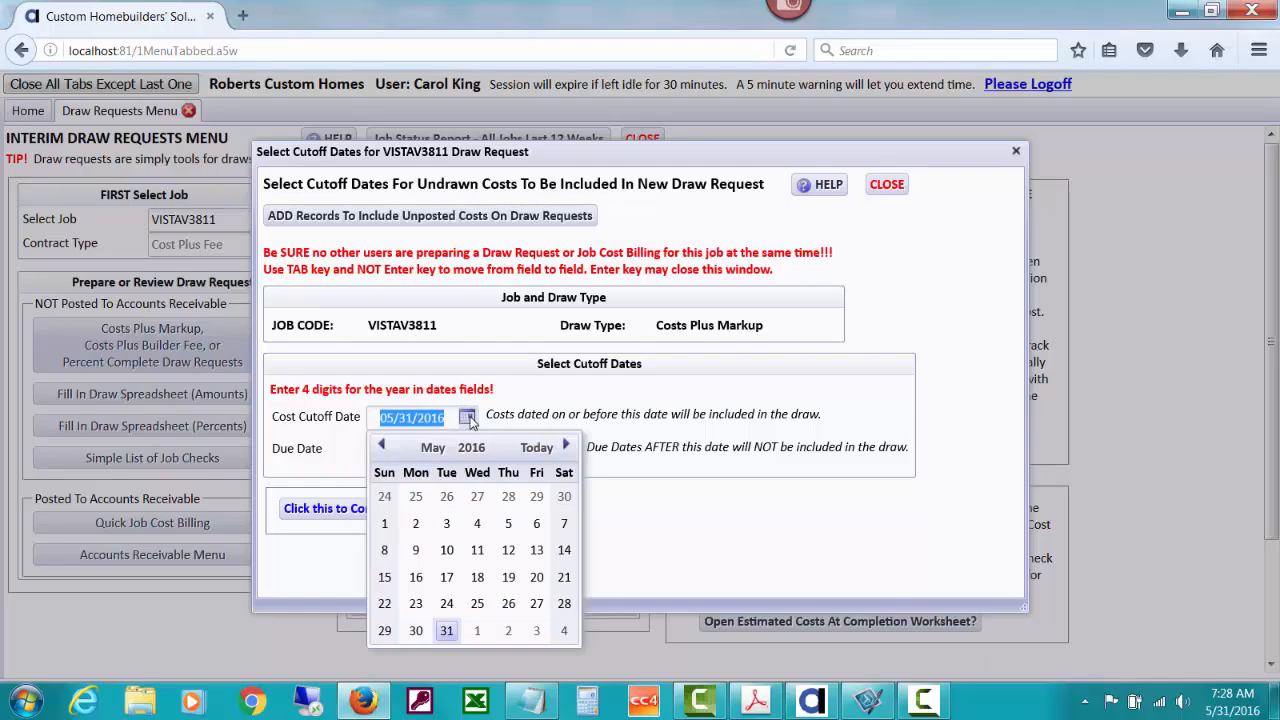
{"action": "type", "text": "1231"}
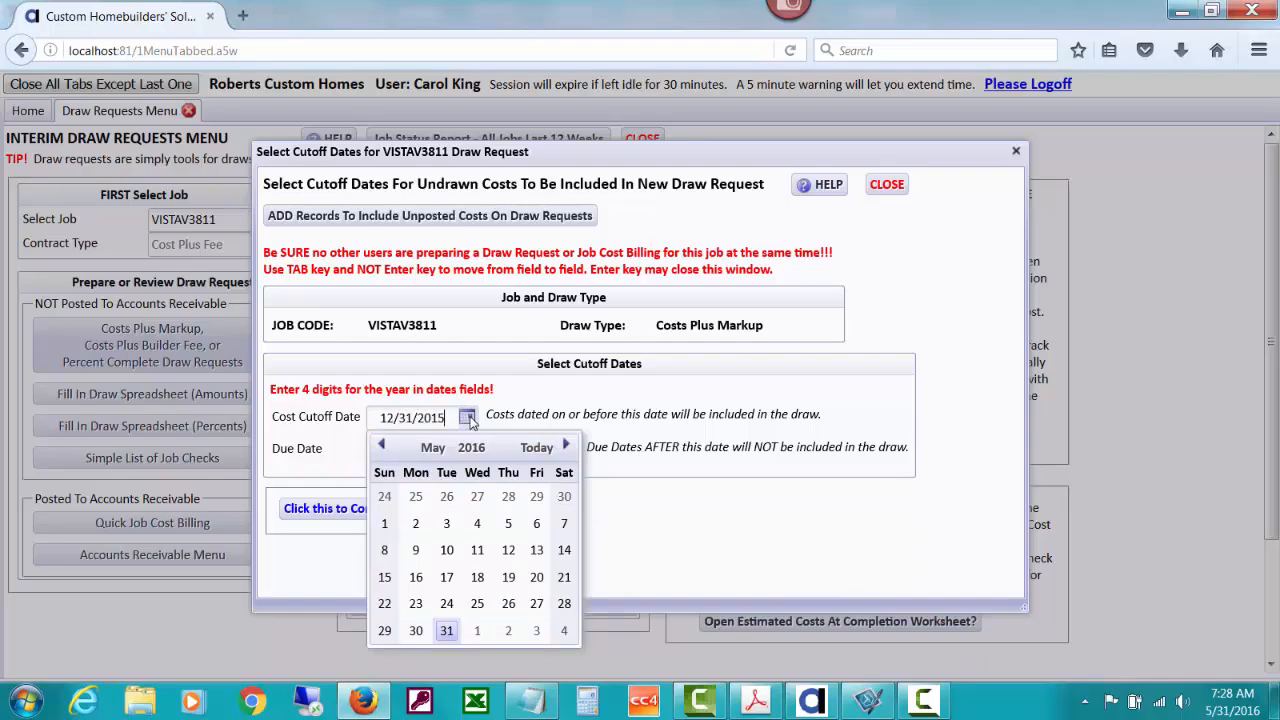
{"action": "left_click", "coordinate": [688, 498]}
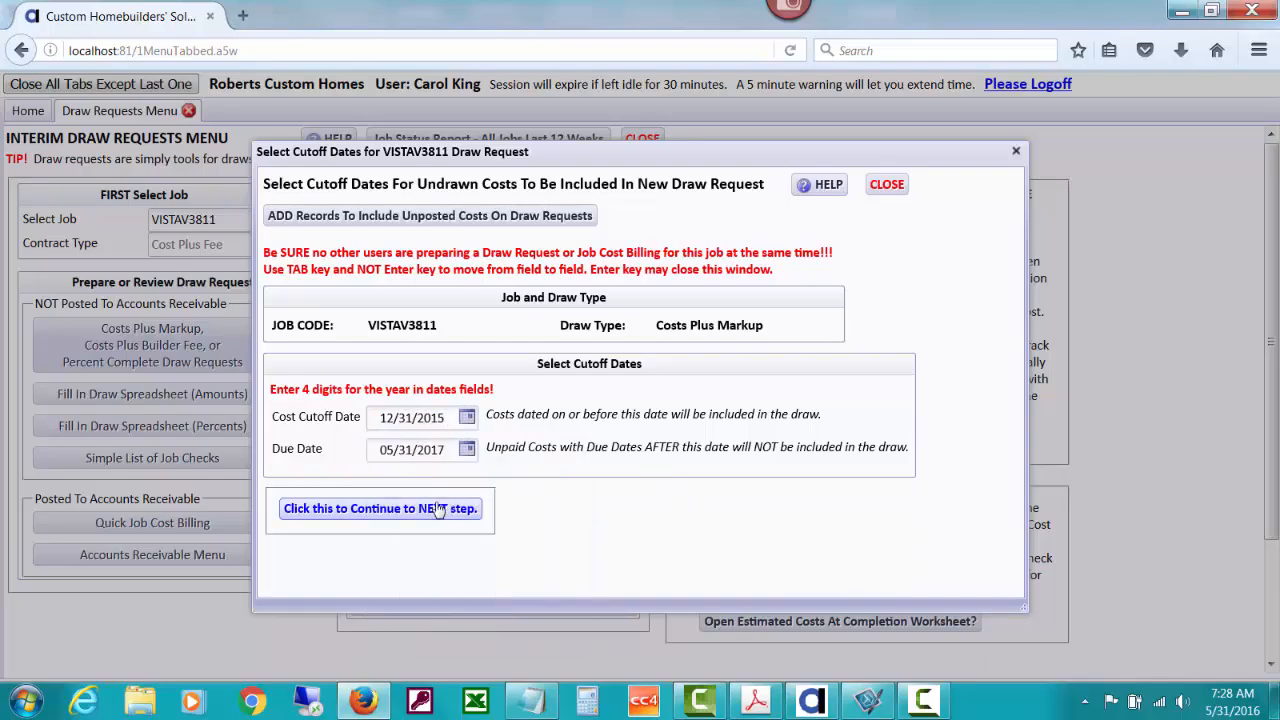
{"action": "left_click", "coordinate": [428, 509]}
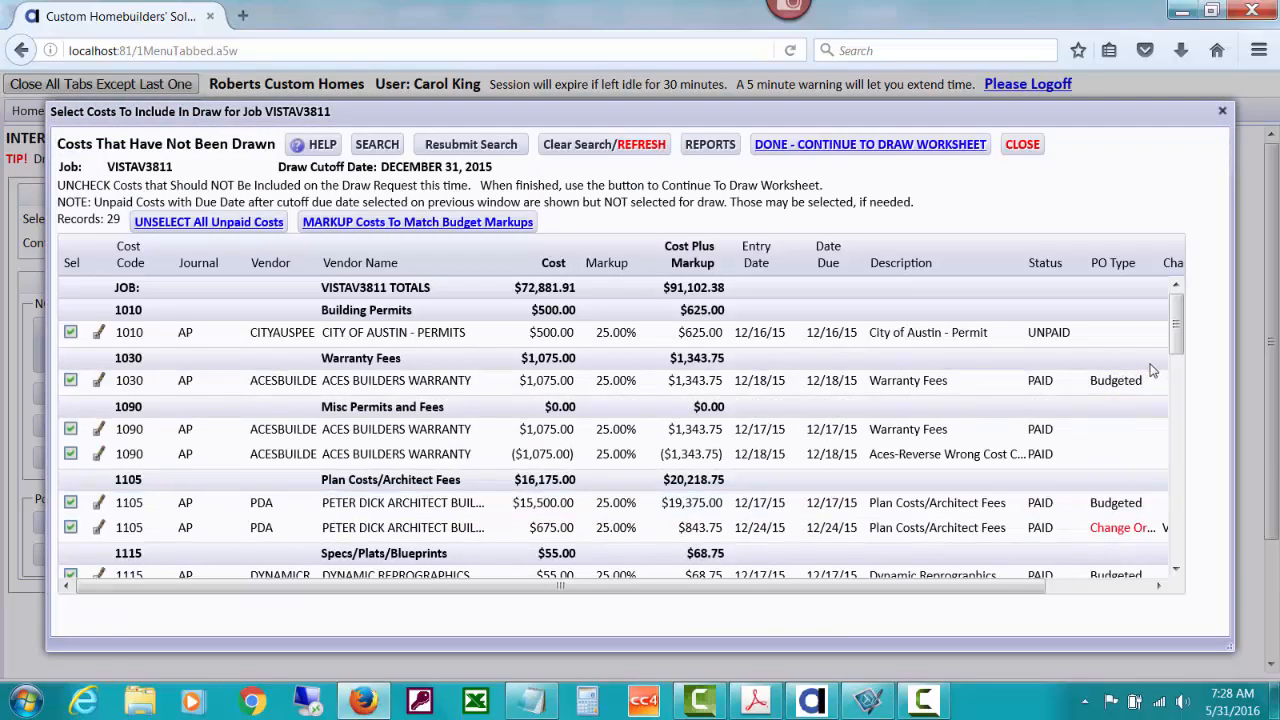
- Review the undrawn costs through December 31, 2015, including the added lot clearing cost, and continue to the draw worksheet with all costs selected
{"action": "left_click_drag", "start_coordinate": [1184, 318], "coordinate": [1178, 526]}
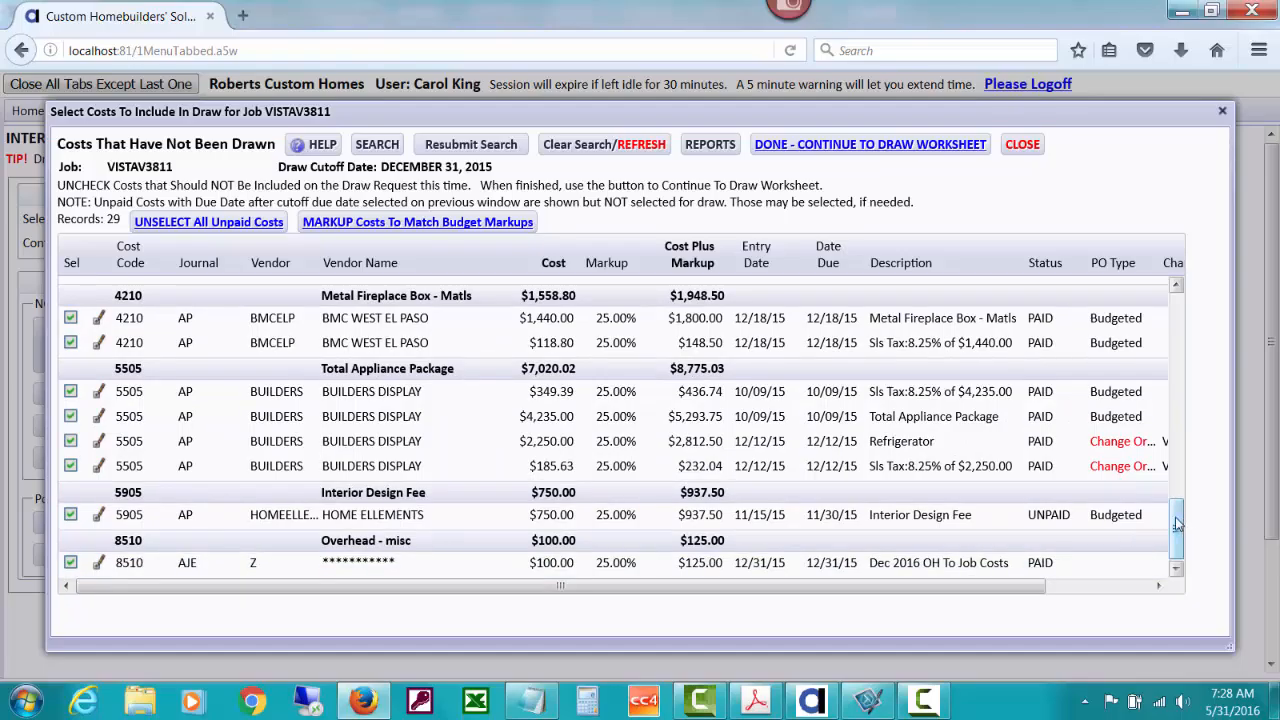
{"action": "left_click_drag", "start_coordinate": [1178, 524], "coordinate": [1162, 364]}
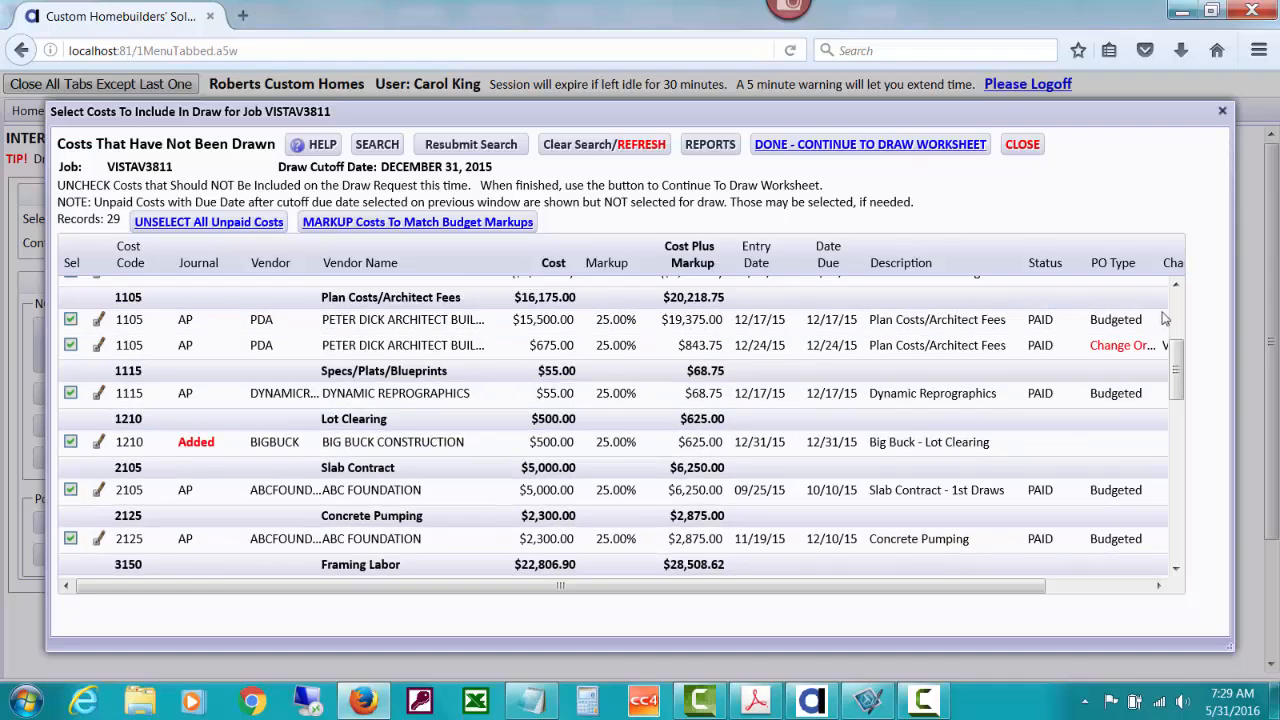
{"action": "left_click_drag", "start_coordinate": [1176, 362], "coordinate": [1175, 294]}
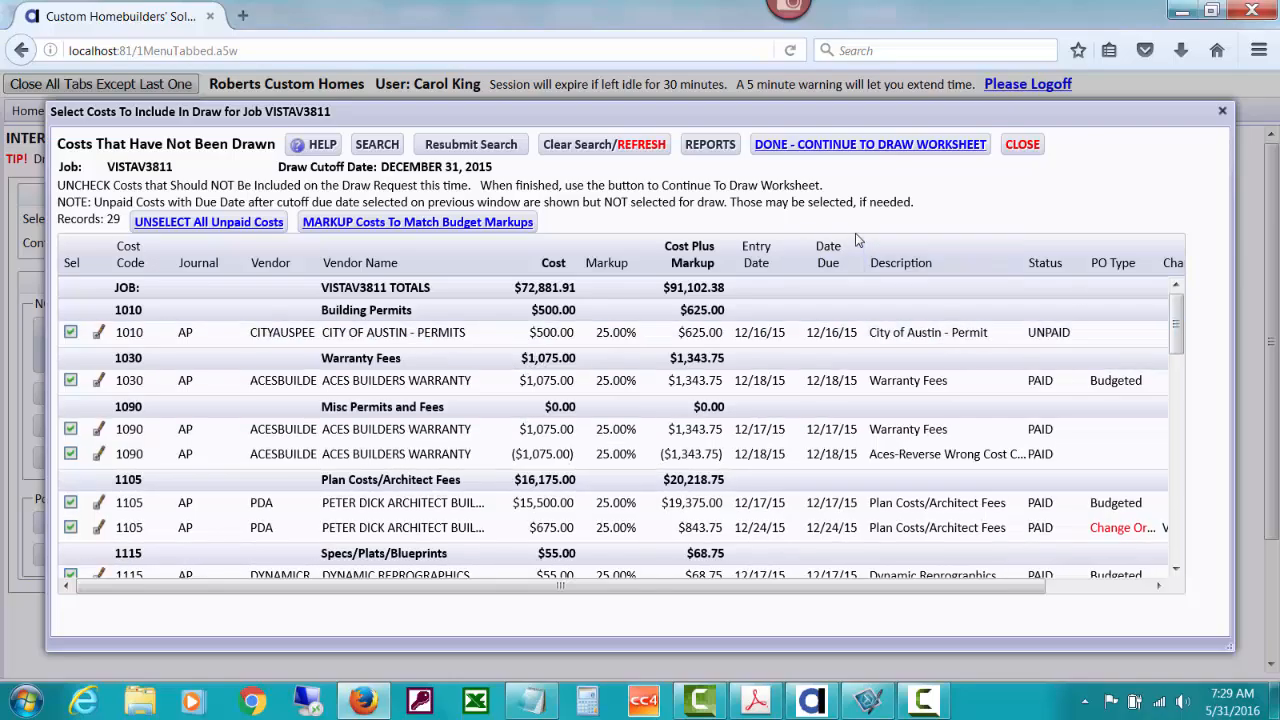
{"action": "left_click", "coordinate": [836, 146]}
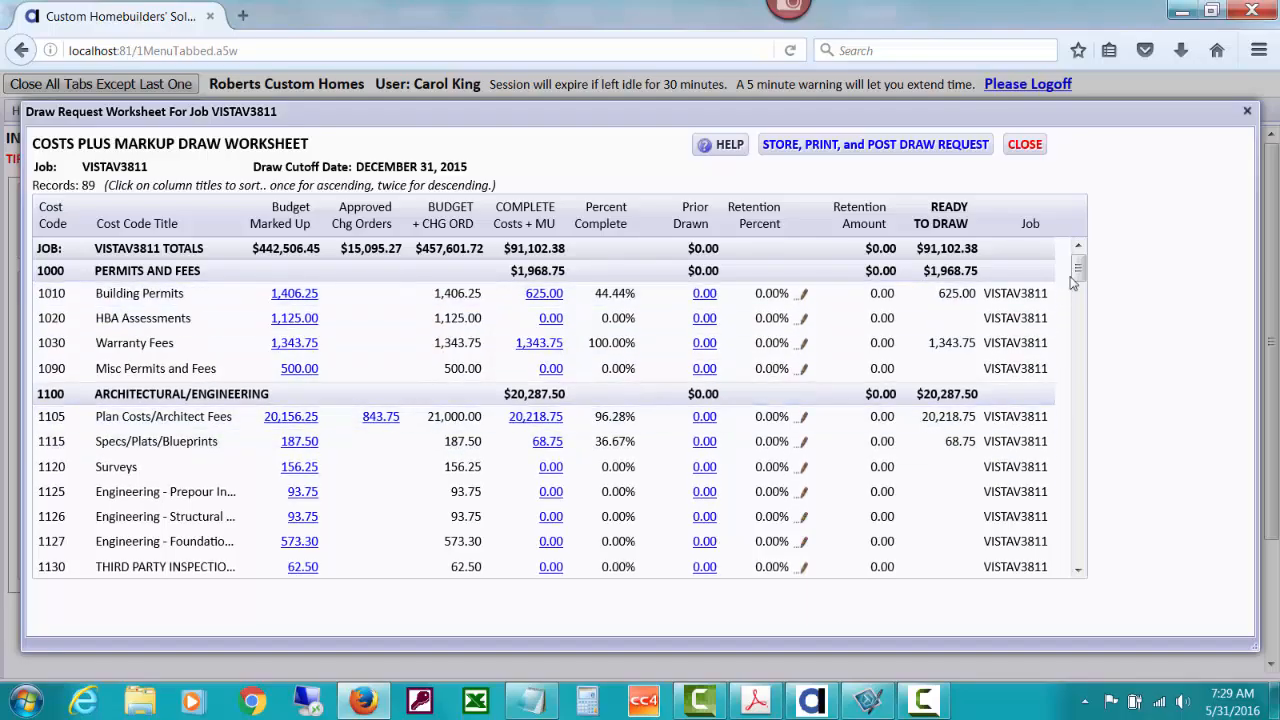
- Check the cost detail report behind the completed costs of 1210 Lot Clearing in the worksheet
{"action": "scroll", "coordinate": [1080, 280], "scroll_direction": "down", "scroll_amount": 2}
{"action": "scroll", "coordinate": [1085, 285], "scroll_direction": "down", "scroll_amount": 5}
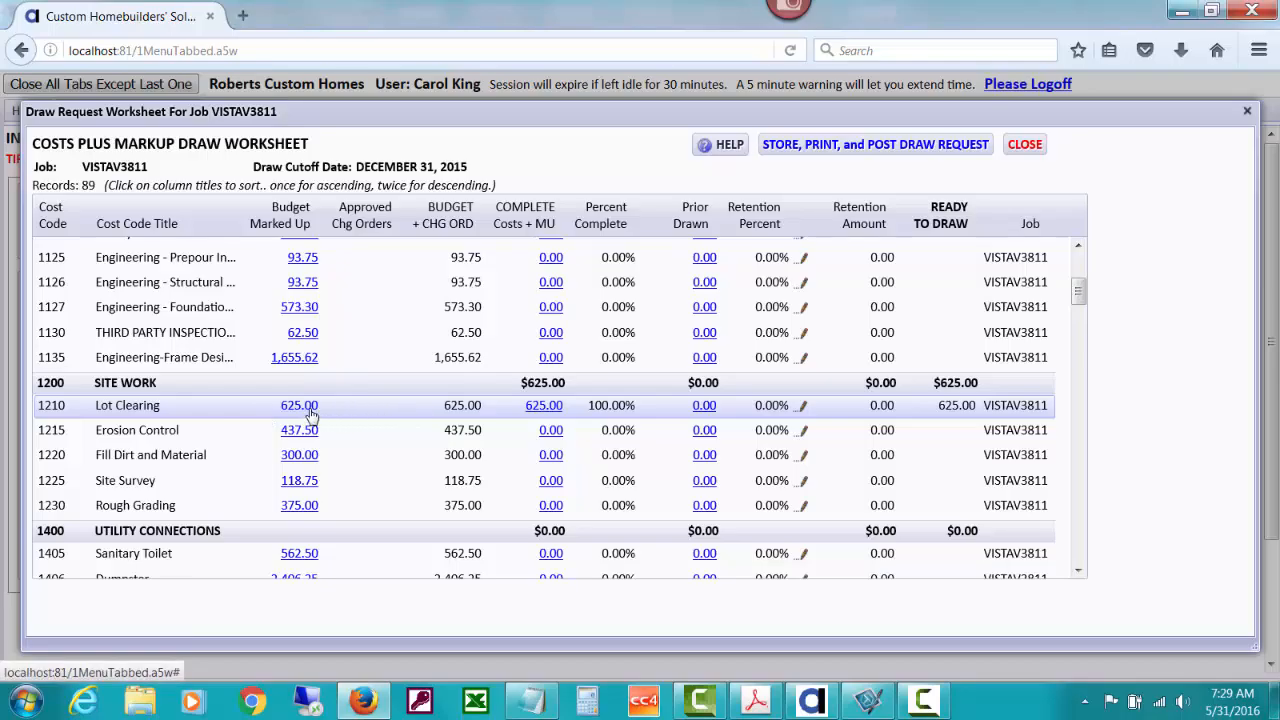
{"action": "left_click", "coordinate": [541, 408]}
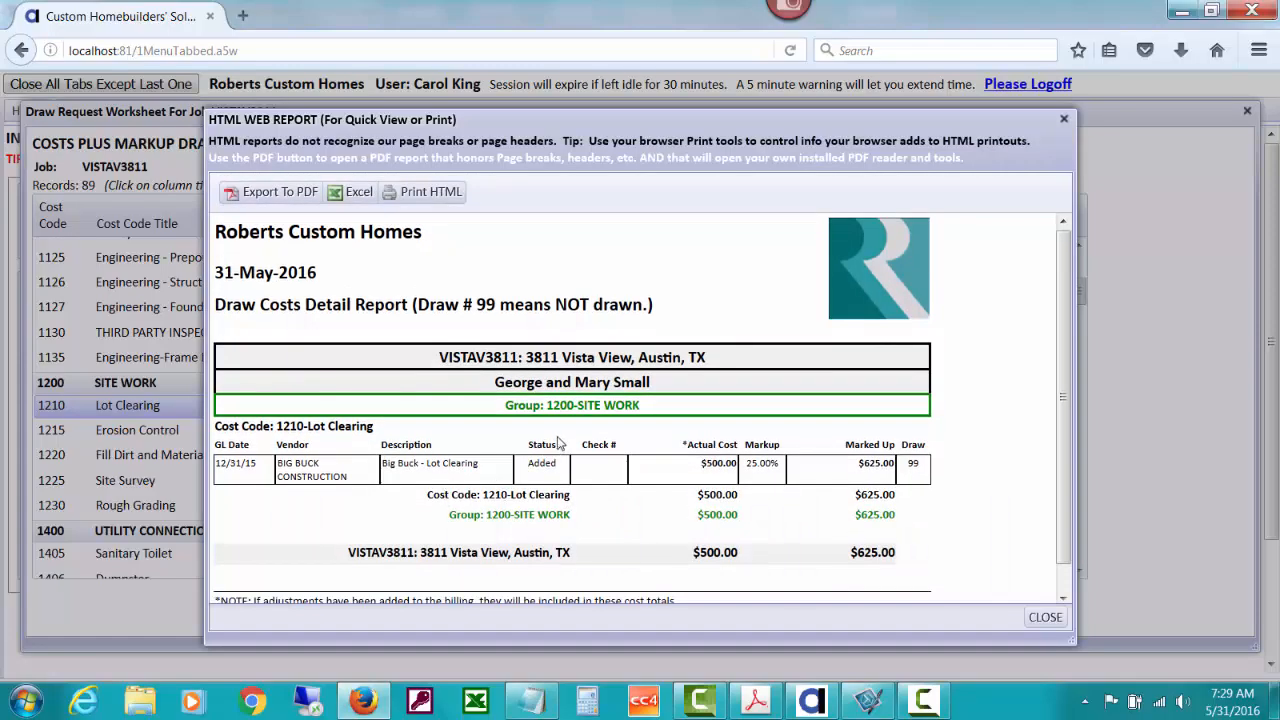
{"action": "left_click", "coordinate": [1047, 618]}
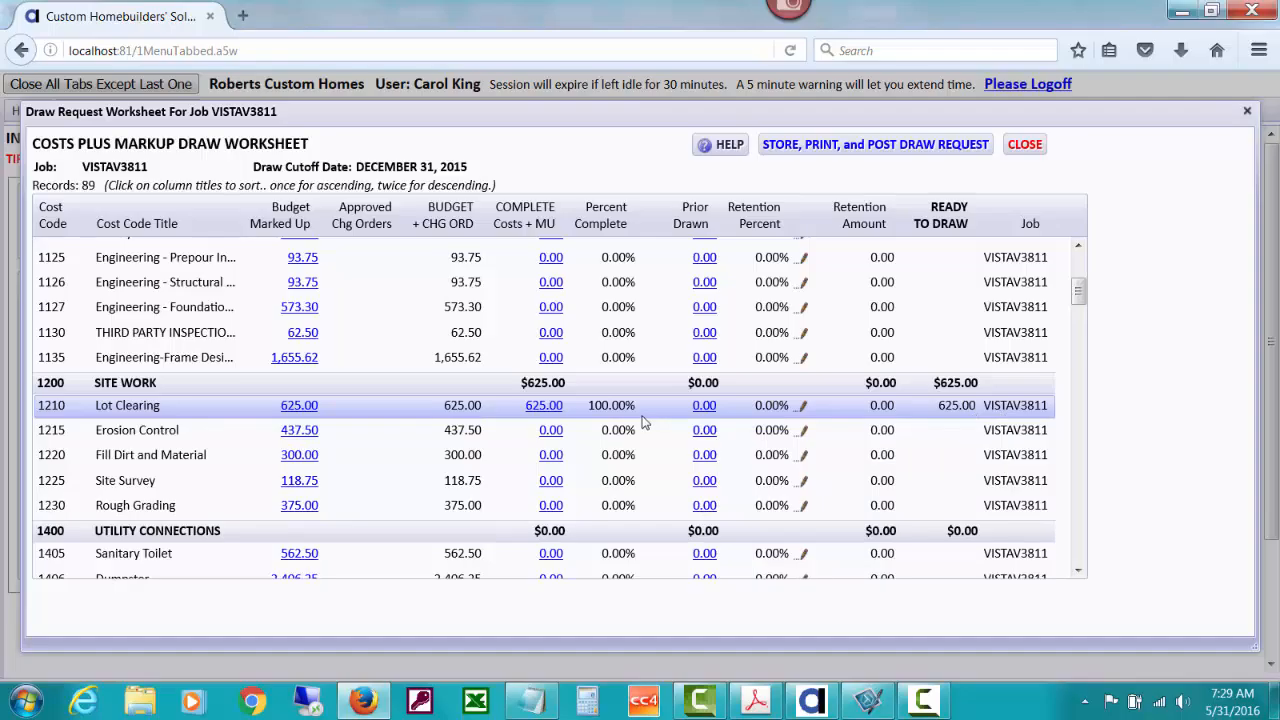
- Store the draw request in the Detail Draw Request - All Cost Codes style with Revenues/COs reports
{"action": "left_click", "coordinate": [812, 147]}
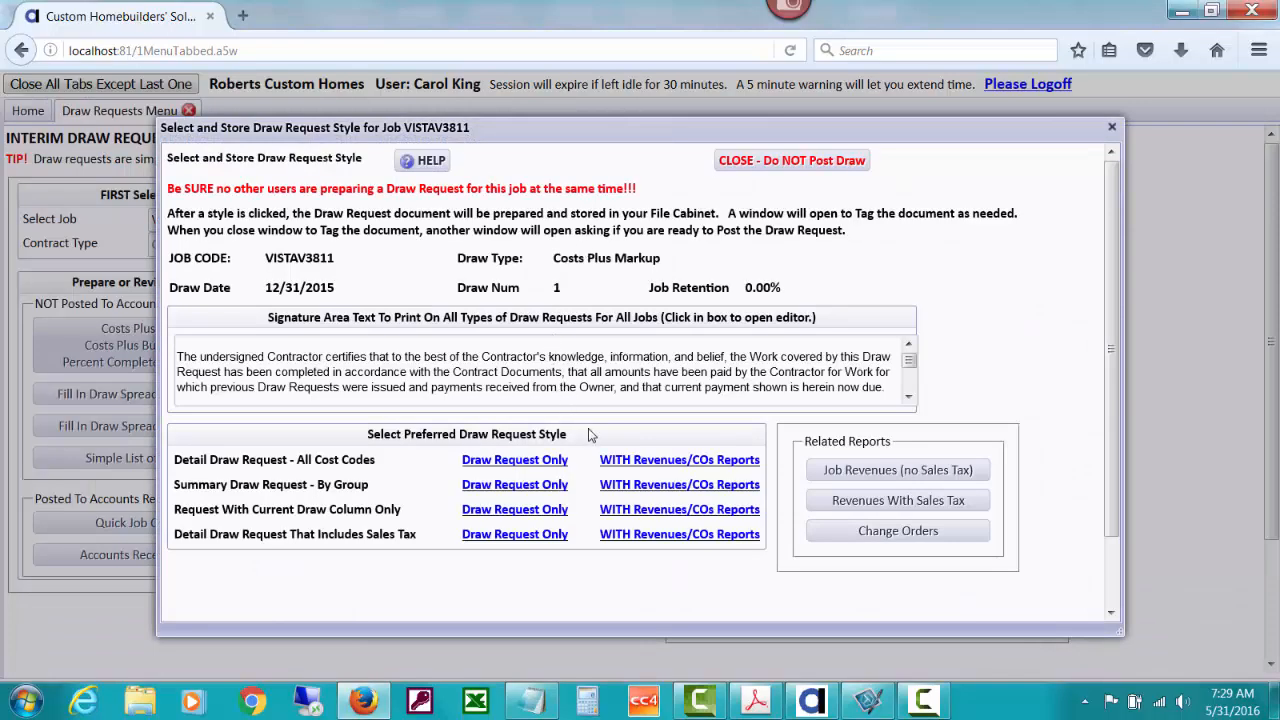
{"action": "left_click", "coordinate": [645, 462]}
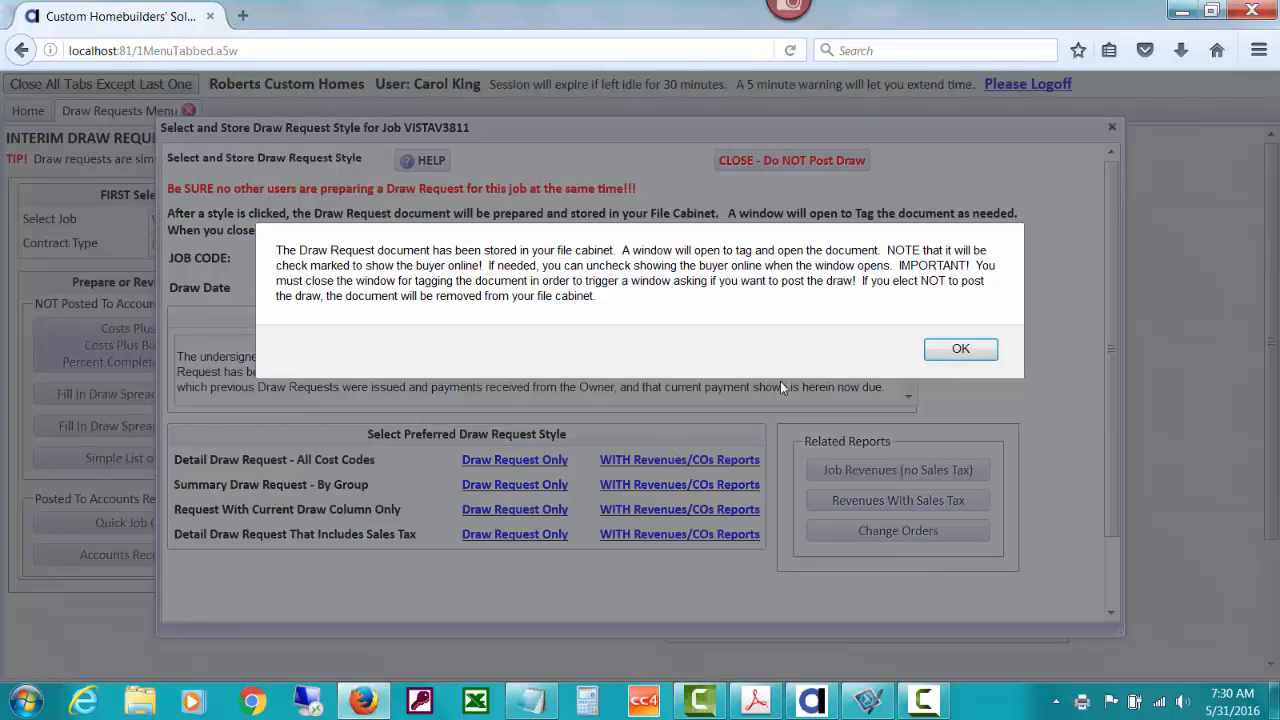
{"action": "left_click", "coordinate": [960, 346]}
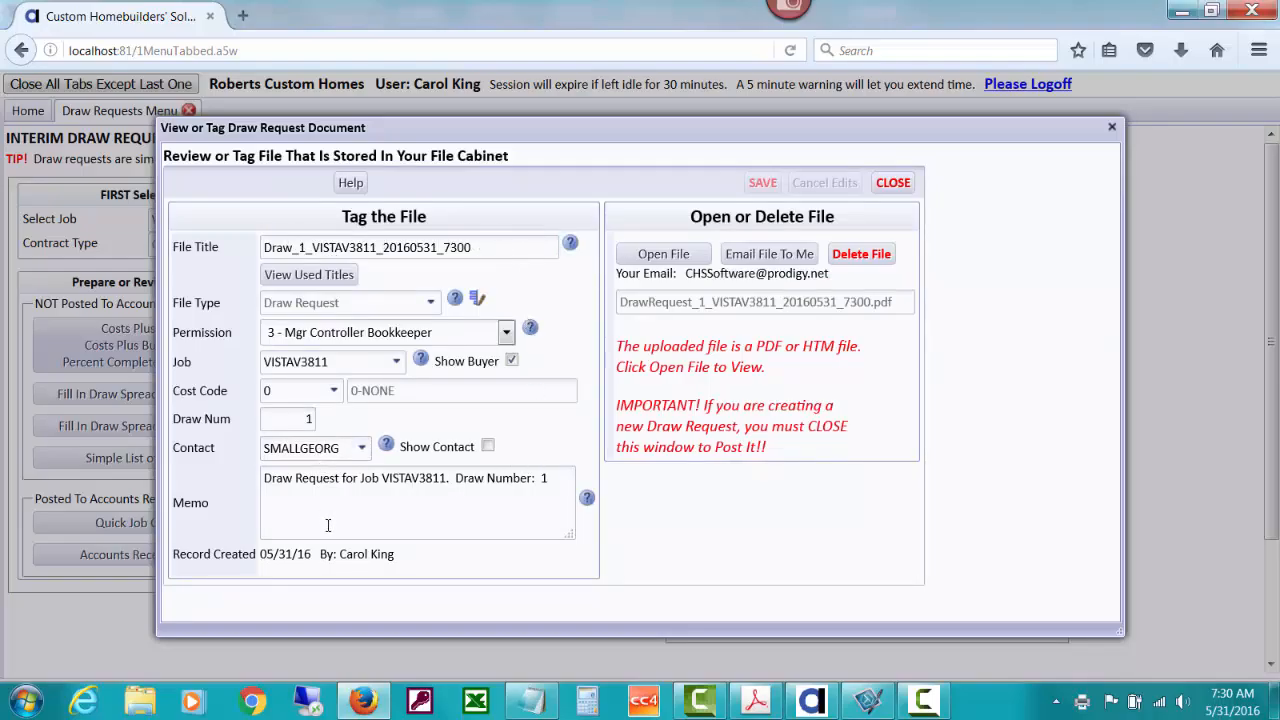
- Open the stored draw request PDF, review its cost code lines including Lot Clearing, and close it
{"action": "left_click", "coordinate": [657, 256]}
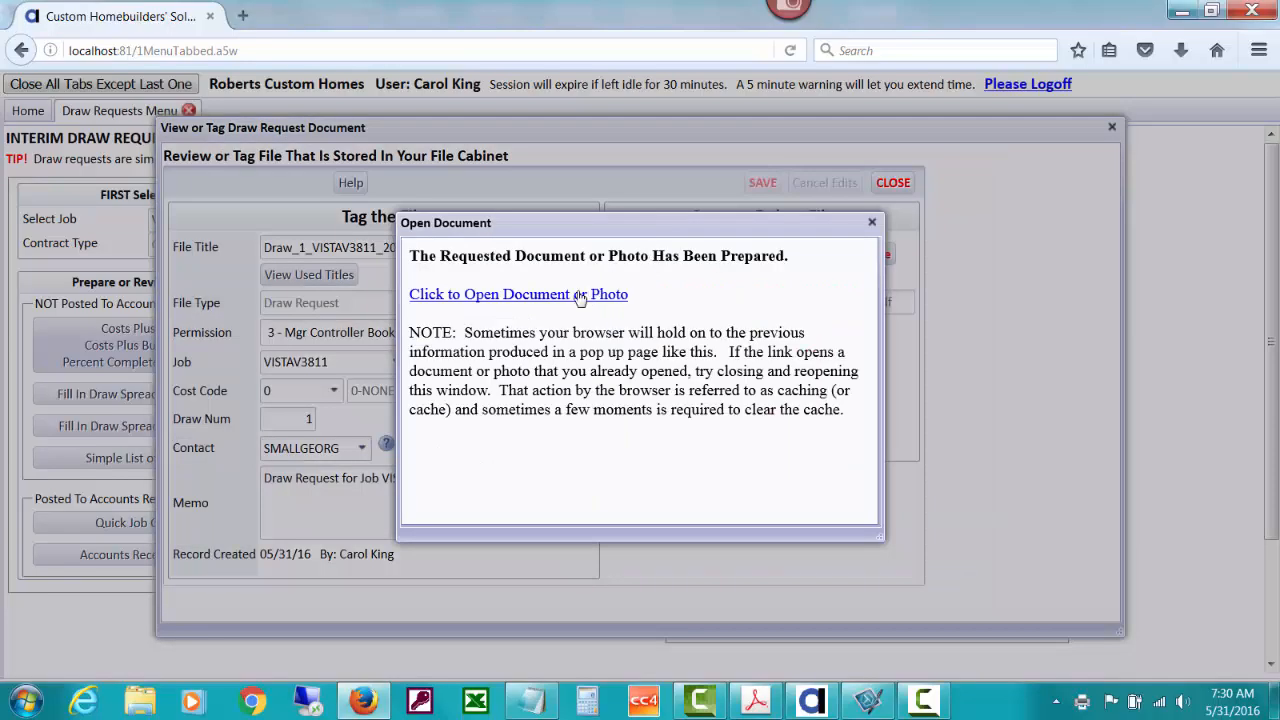
{"action": "left_click", "coordinate": [580, 296]}
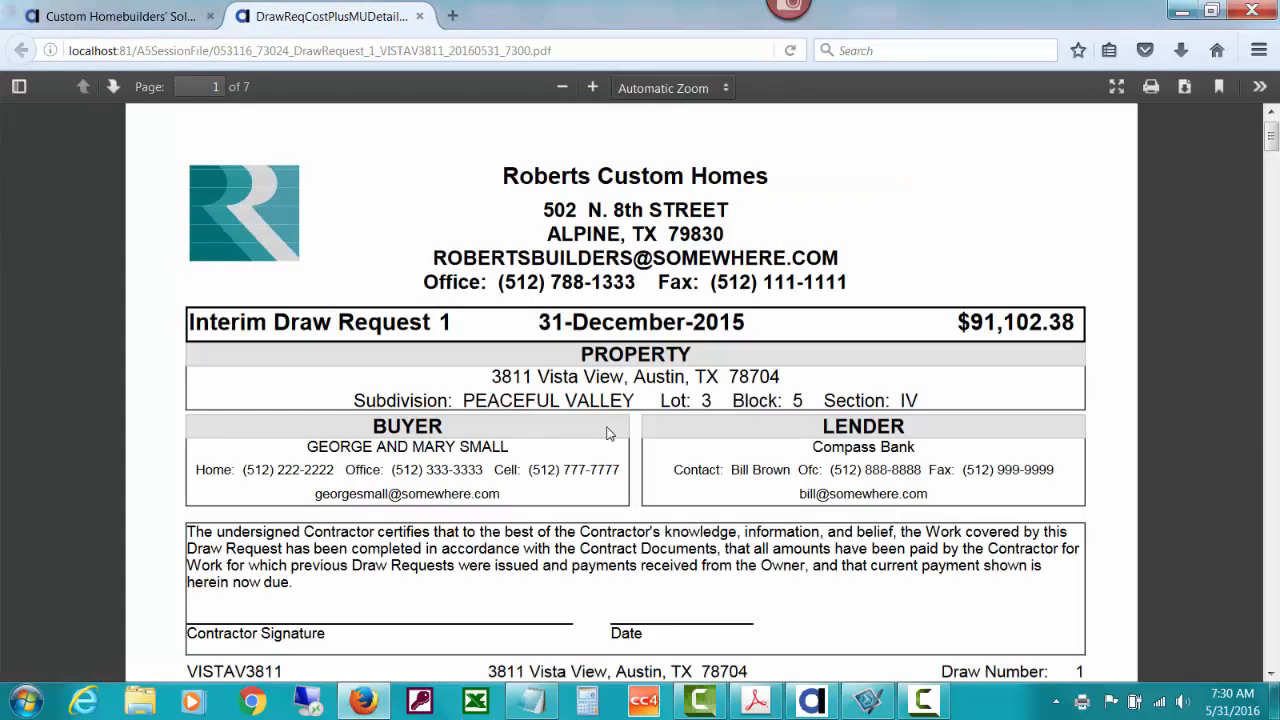
{"action": "left_click_drag", "start_coordinate": [1272, 136], "coordinate": [1274, 178]}
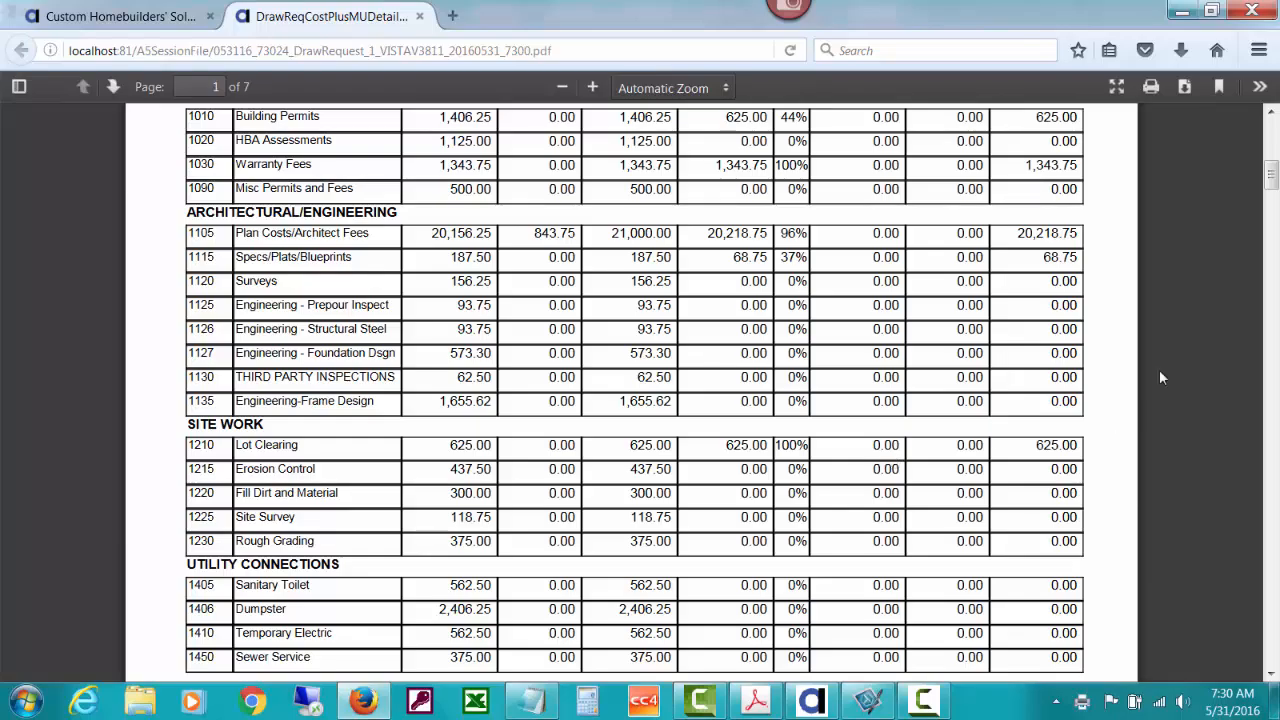
{"action": "left_click_drag", "start_coordinate": [1268, 190], "coordinate": [1270, 134]}
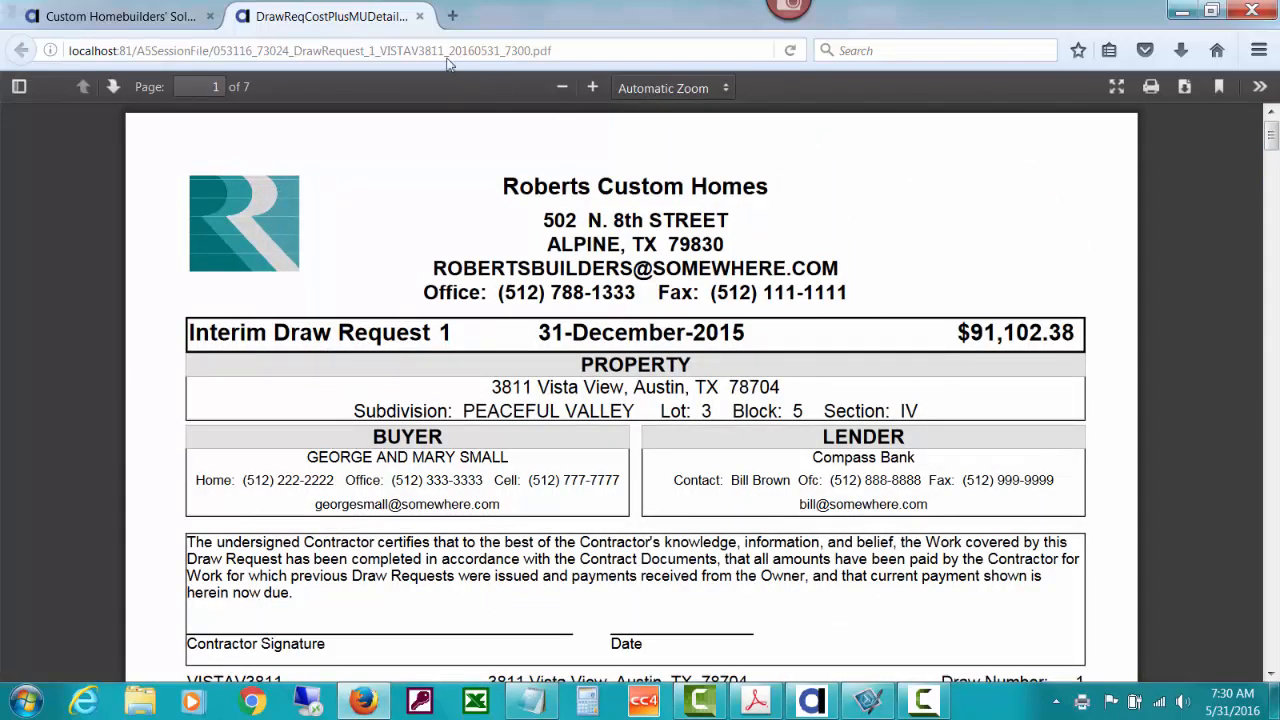
{"action": "left_click", "coordinate": [420, 16]}
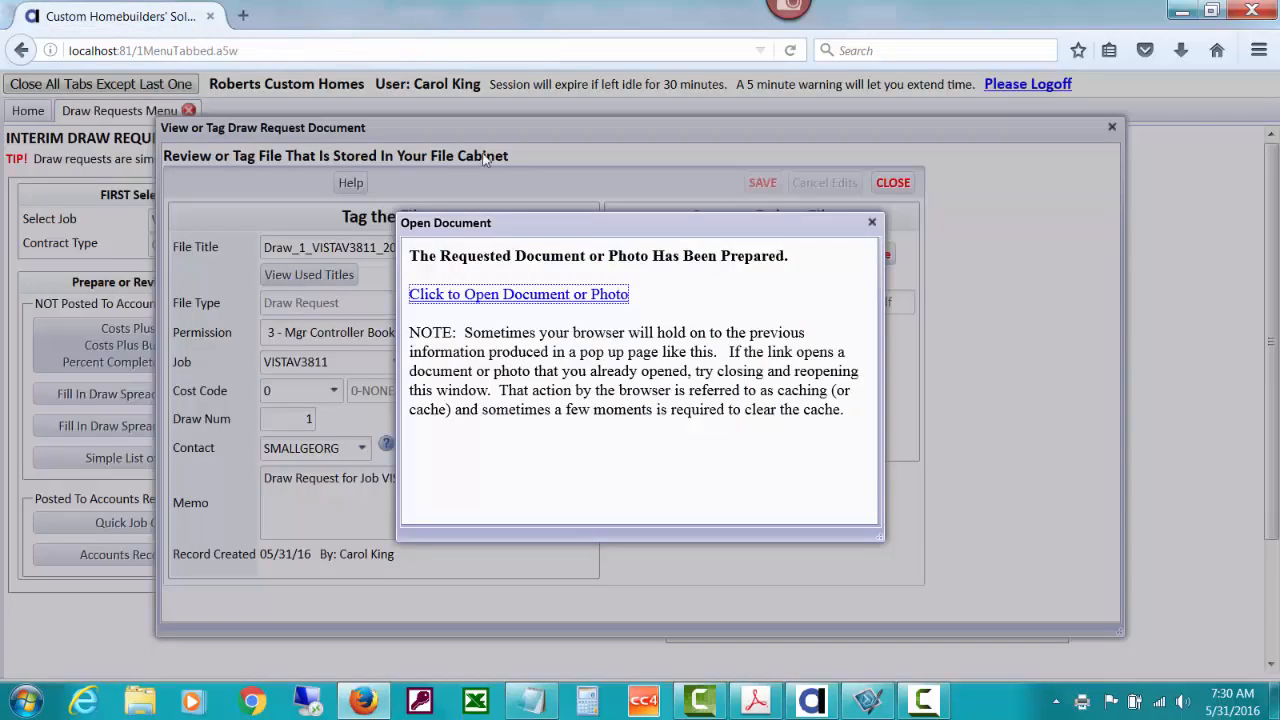
{"action": "left_click", "coordinate": [873, 223]}
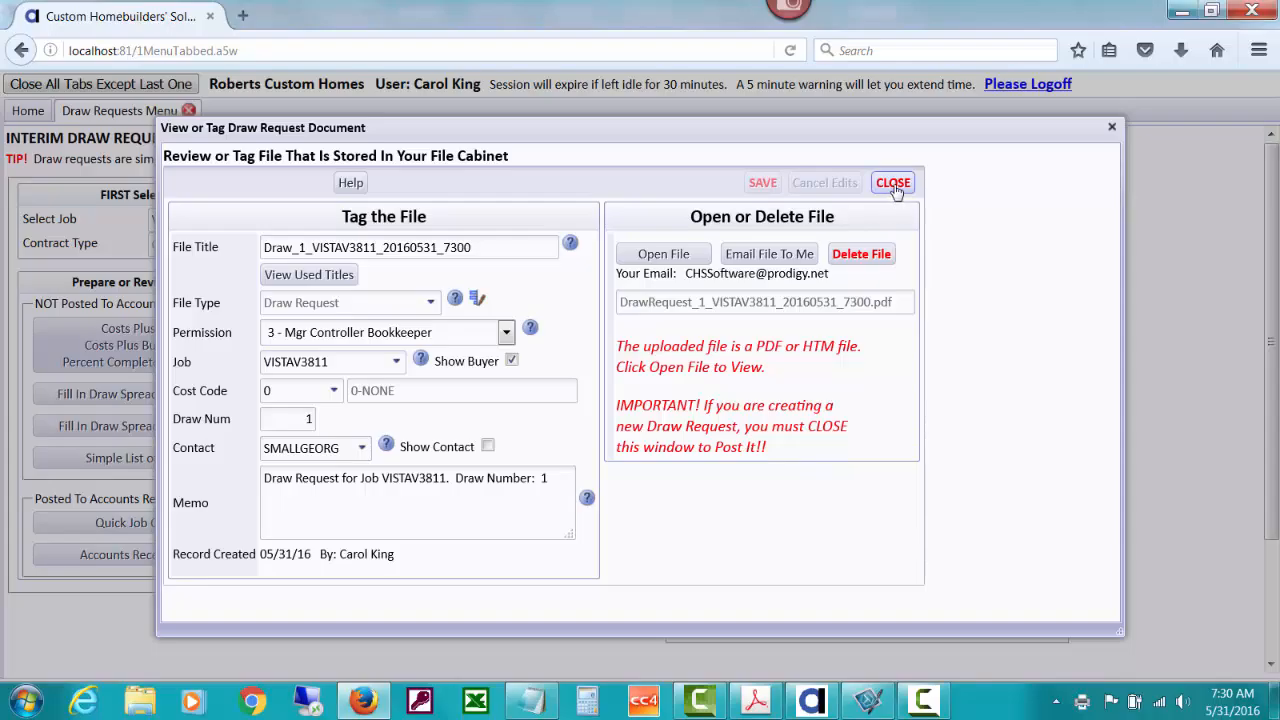
- Close the document tagging window and post draw request 1
{"action": "left_click", "coordinate": [893, 184]}
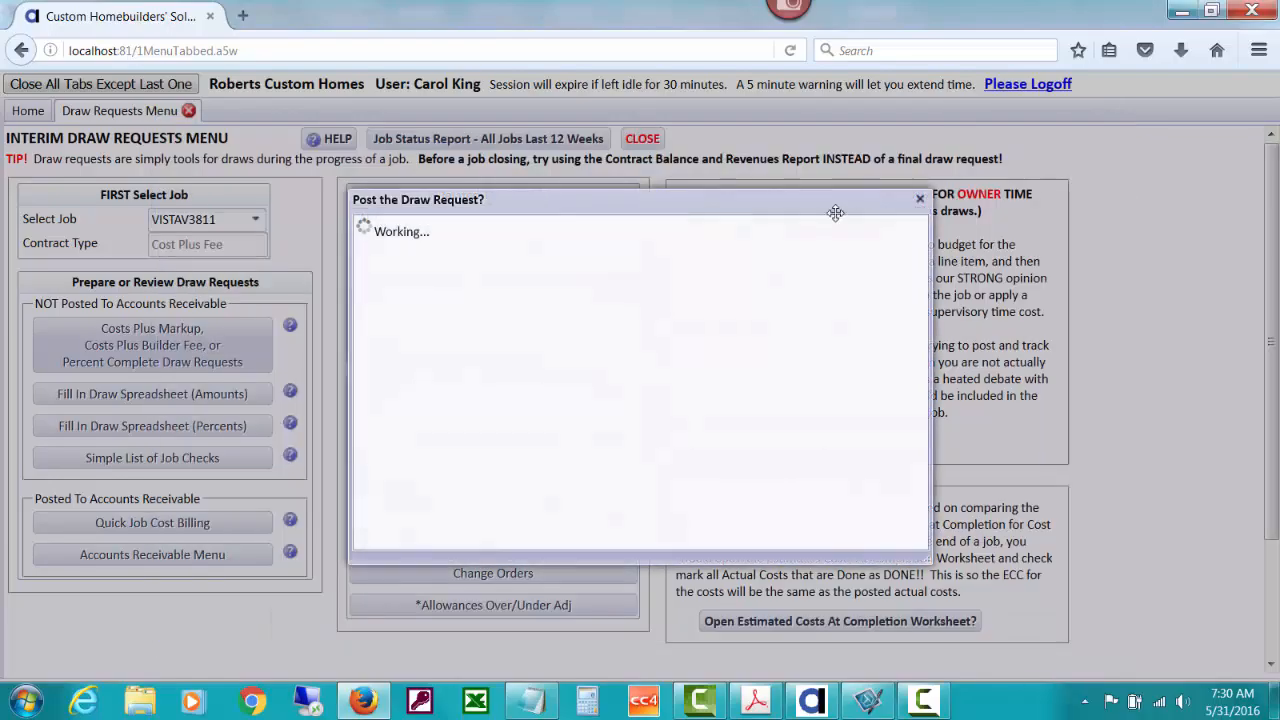
{"action": "left_click", "coordinate": [552, 394]}
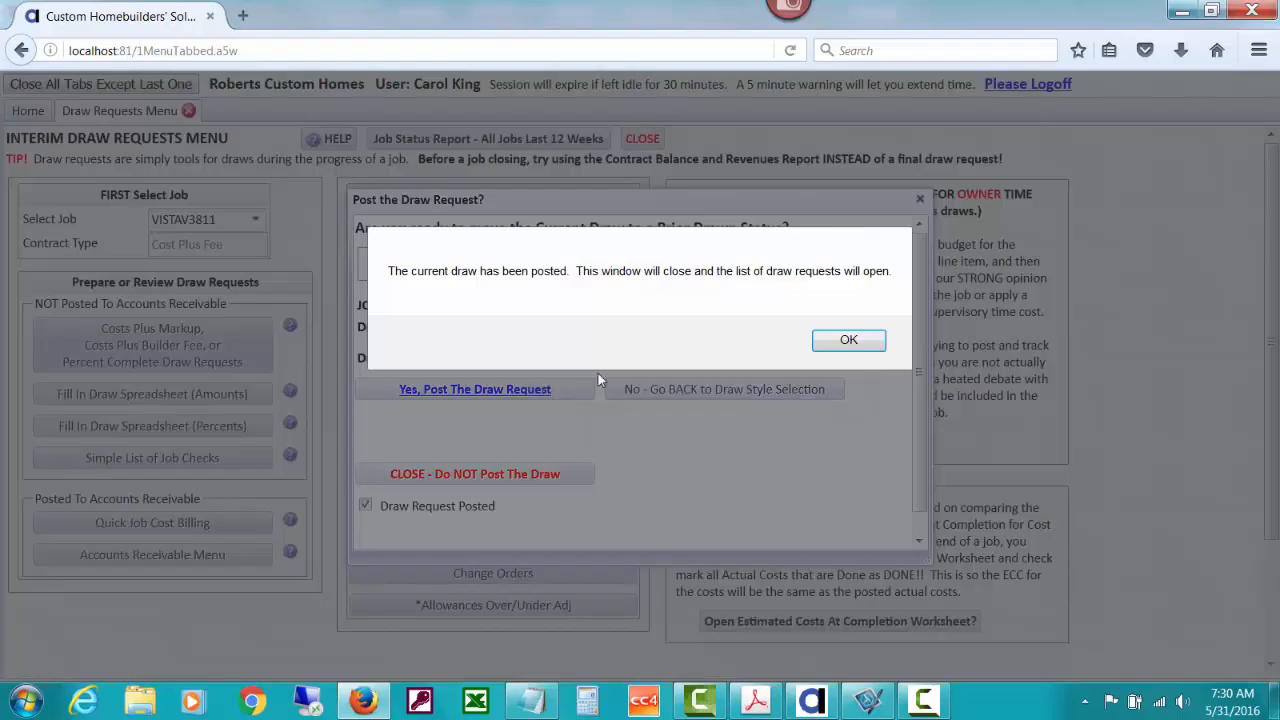
{"action": "left_click", "coordinate": [848, 342]}
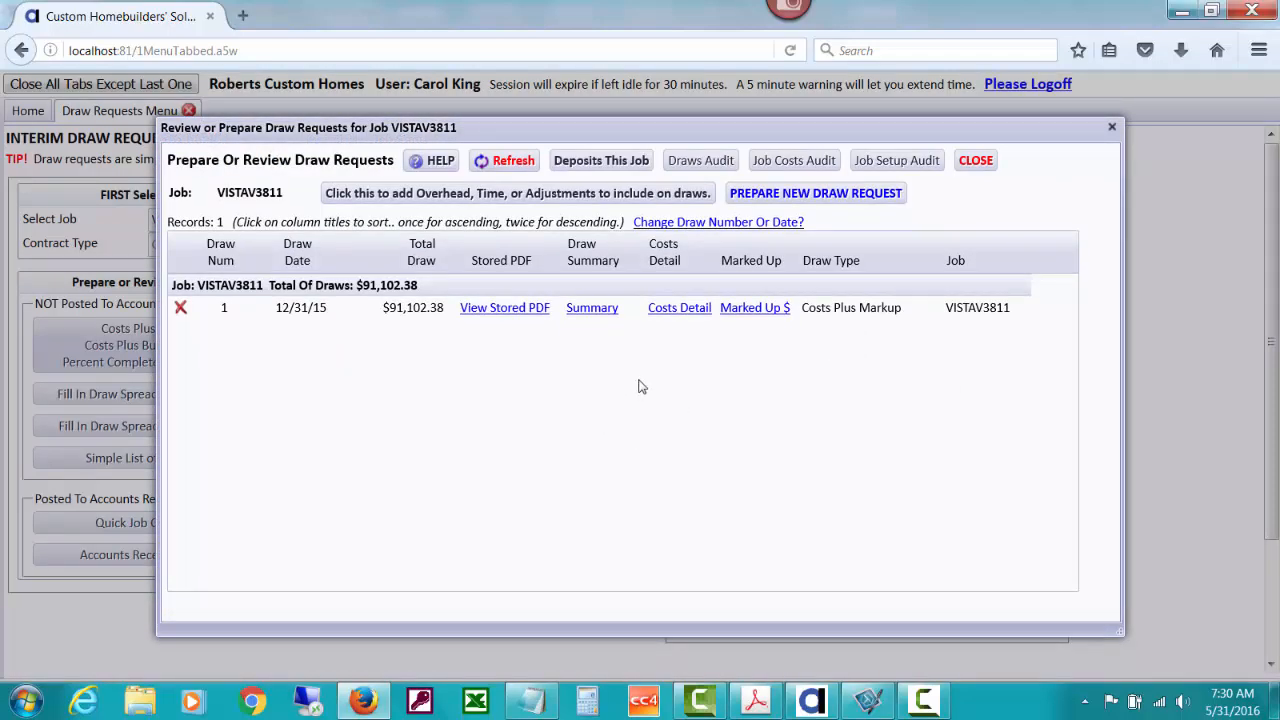
- Review the Costs Detail report for draw 1 down to the 1210 Lot Clearing entry
{"action": "left_click", "coordinate": [703, 310]}
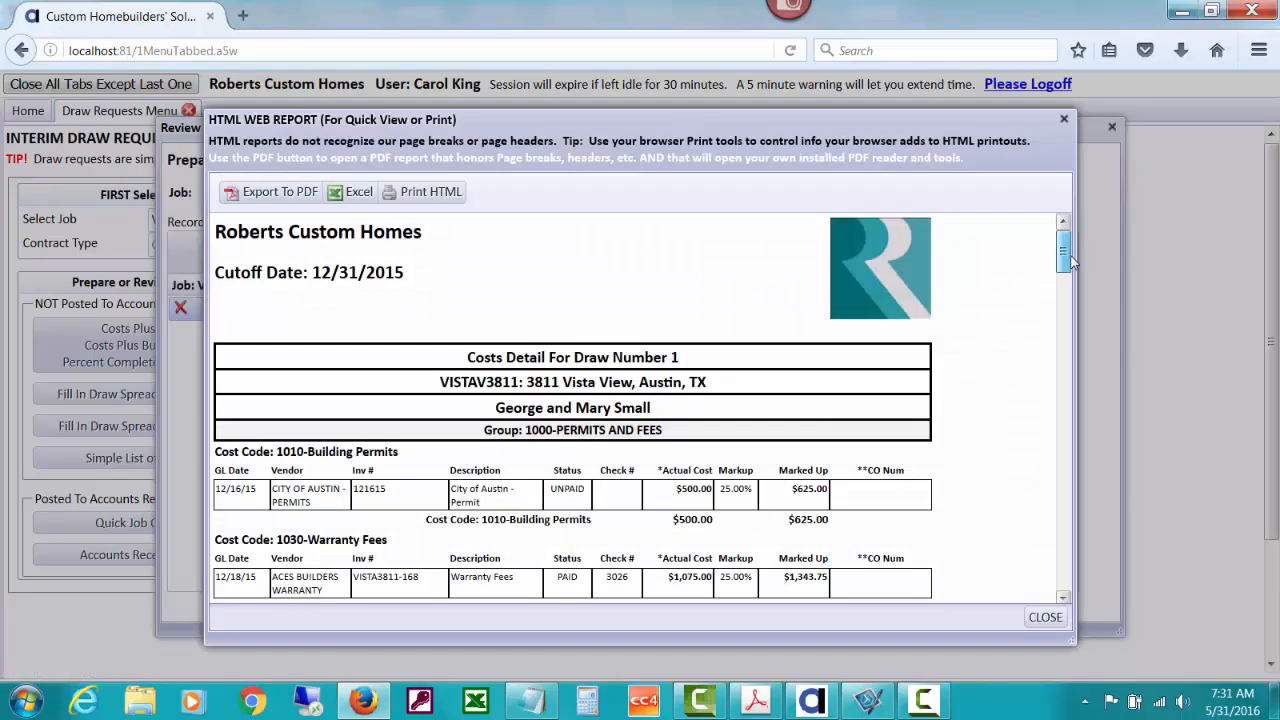
{"action": "left_click_drag", "start_coordinate": [1064, 256], "coordinate": [1082, 336]}
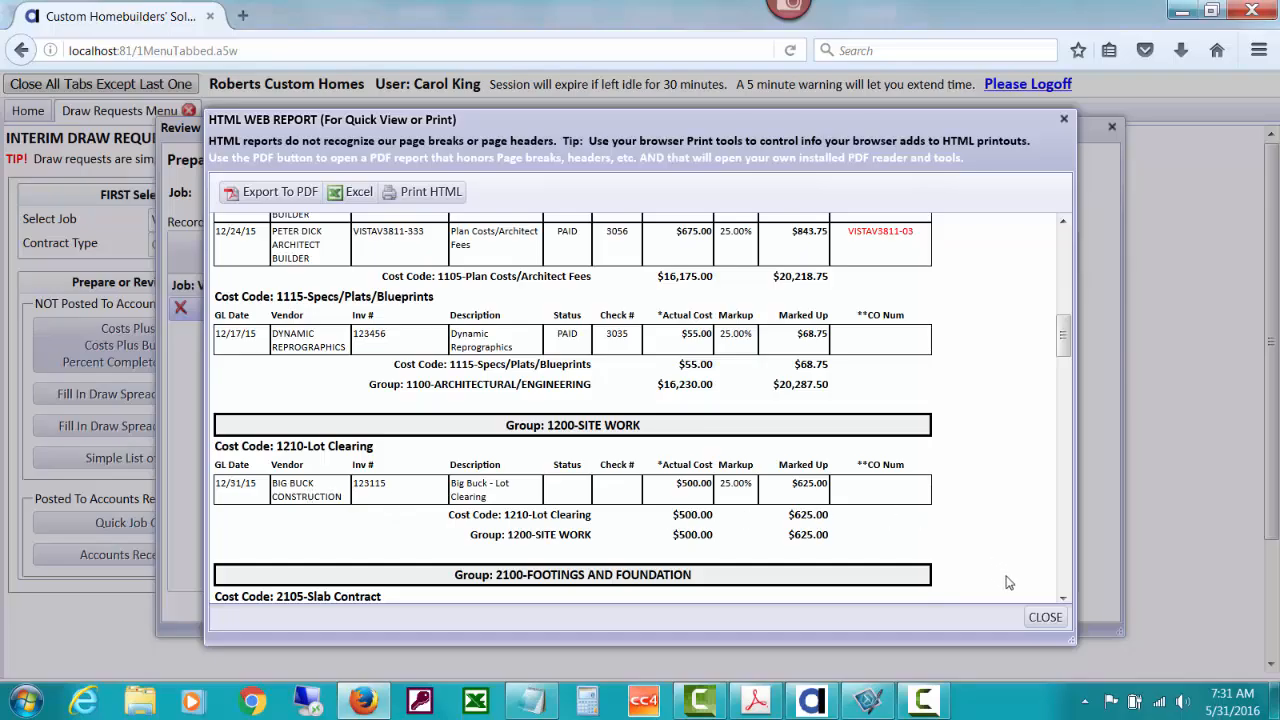
{"action": "left_click", "coordinate": [1044, 617]}
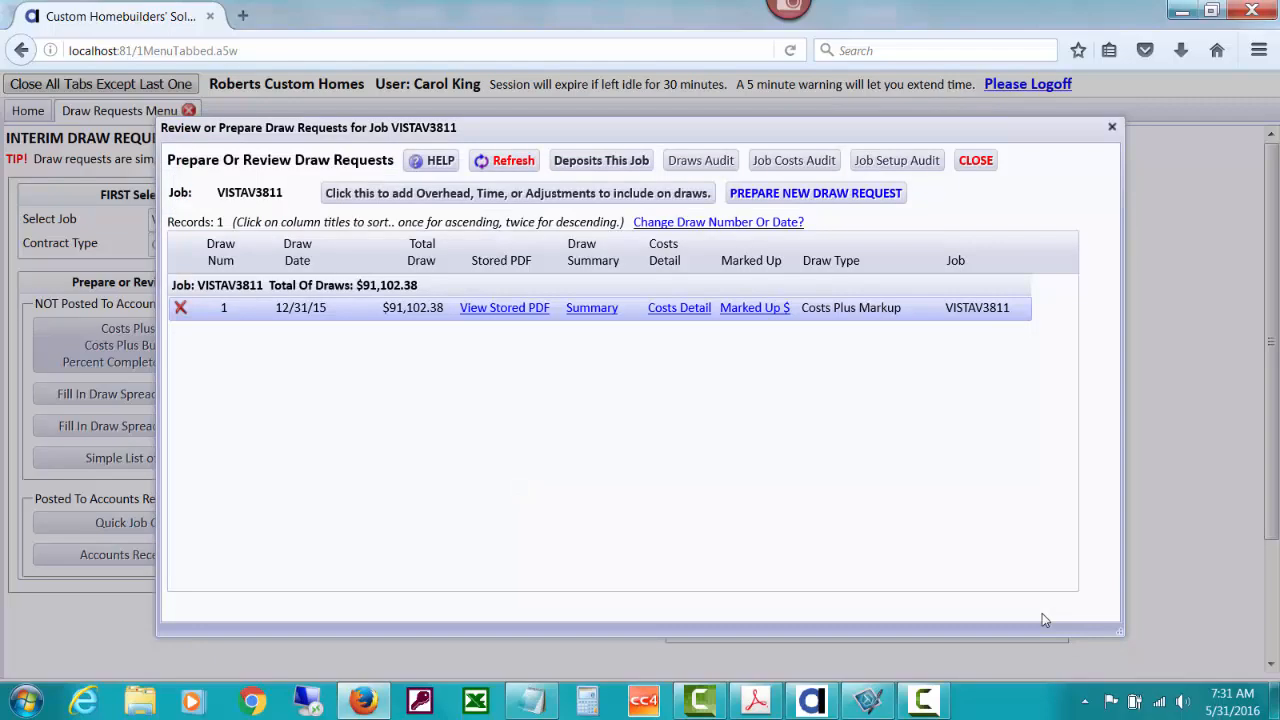
- Start a new draw request with Cost Cutoff Date 02/29/2016 and continue to its undrawn costs
{"action": "left_click", "coordinate": [868, 195]}
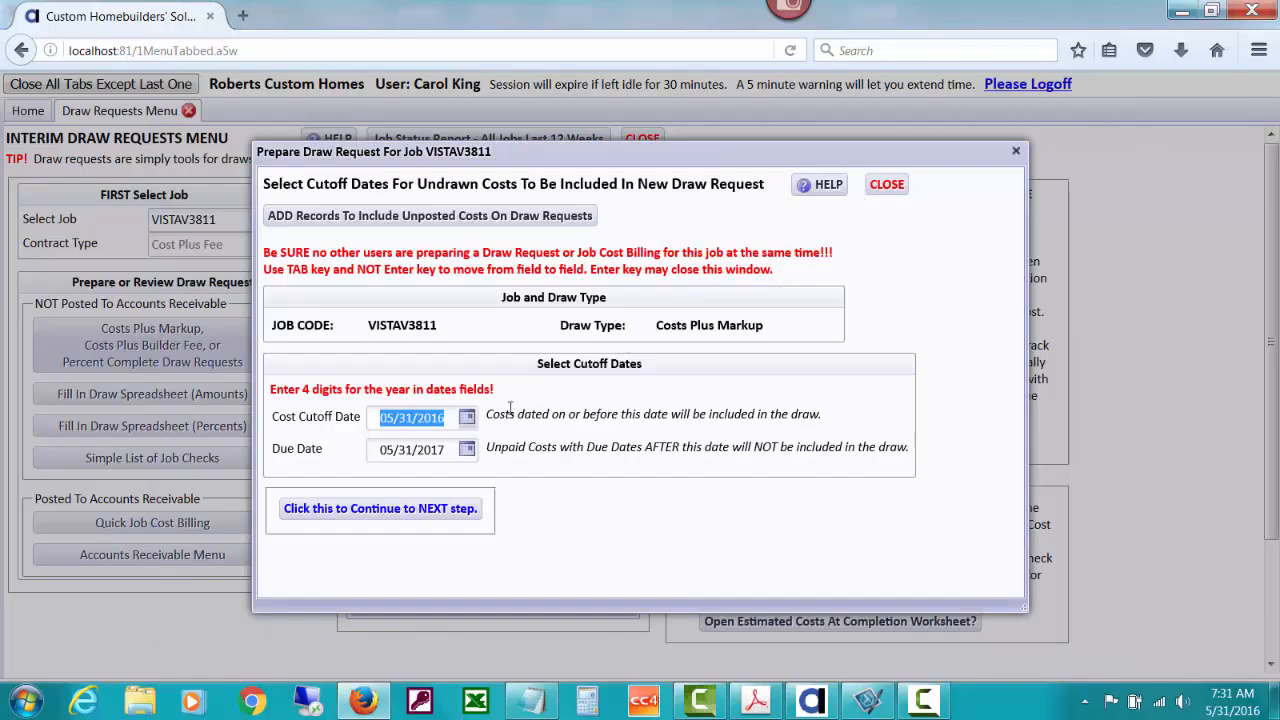
{"action": "type", "text": "0229"}
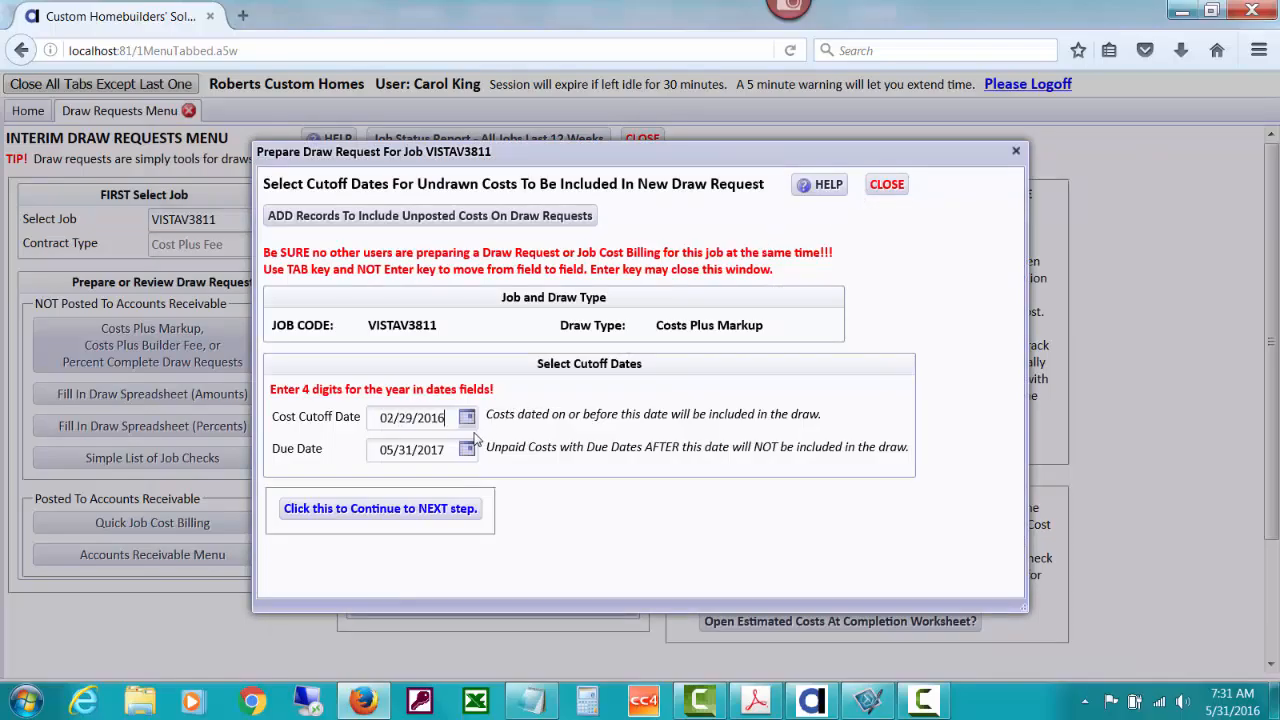
{"action": "key", "text": "Tab"}
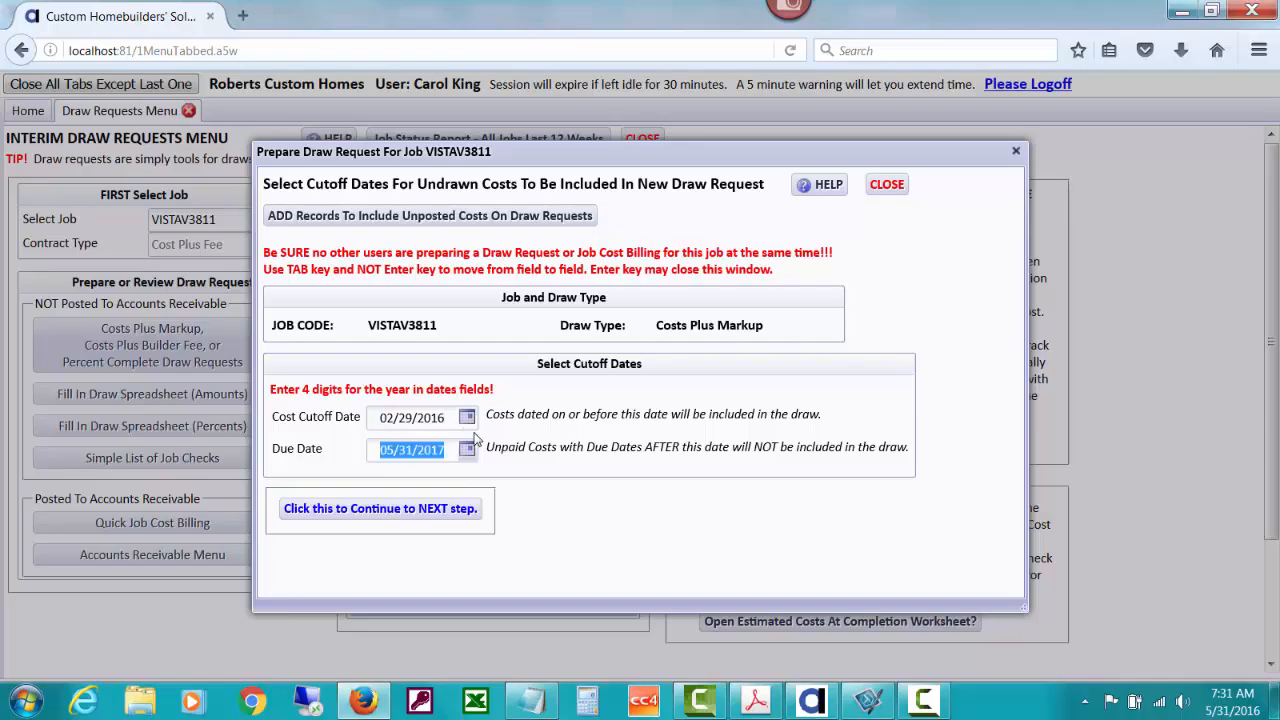
{"action": "left_click", "coordinate": [432, 510]}
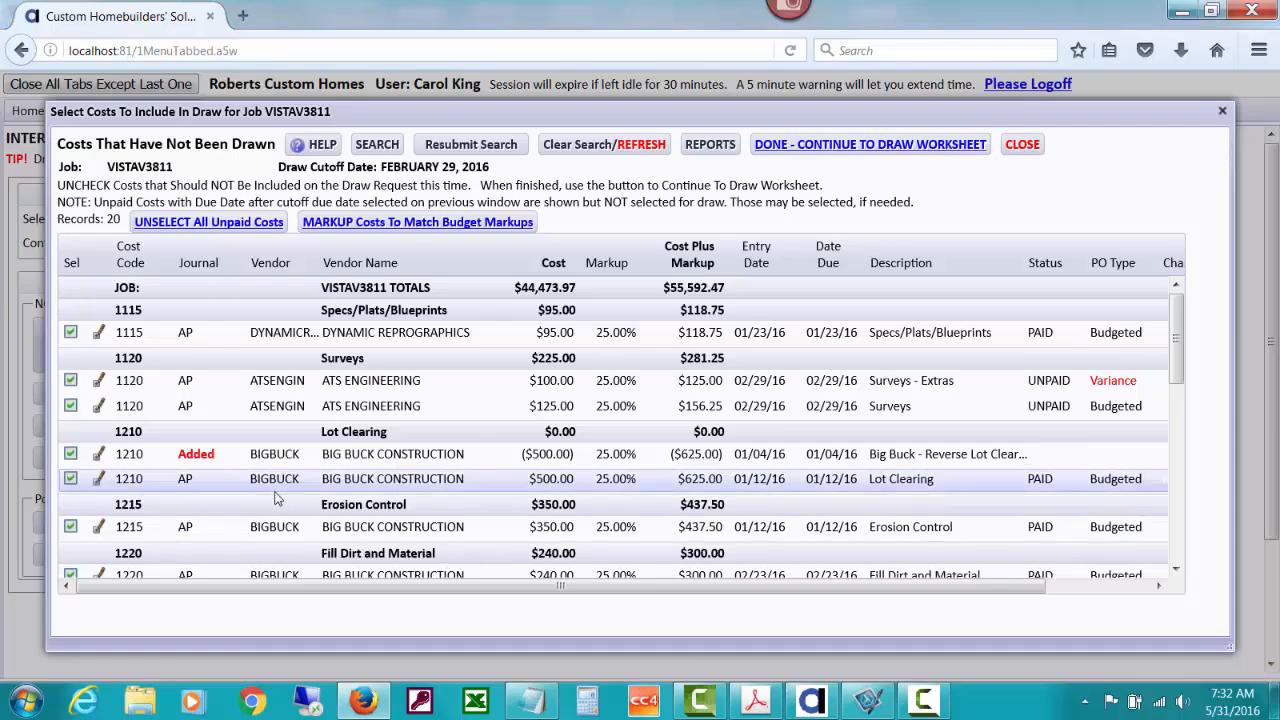
- Continue to the second draw's worksheet and examine the cost detail behind 1210 Lot Clearing's completed costs
{"action": "left_click", "coordinate": [870, 145]}
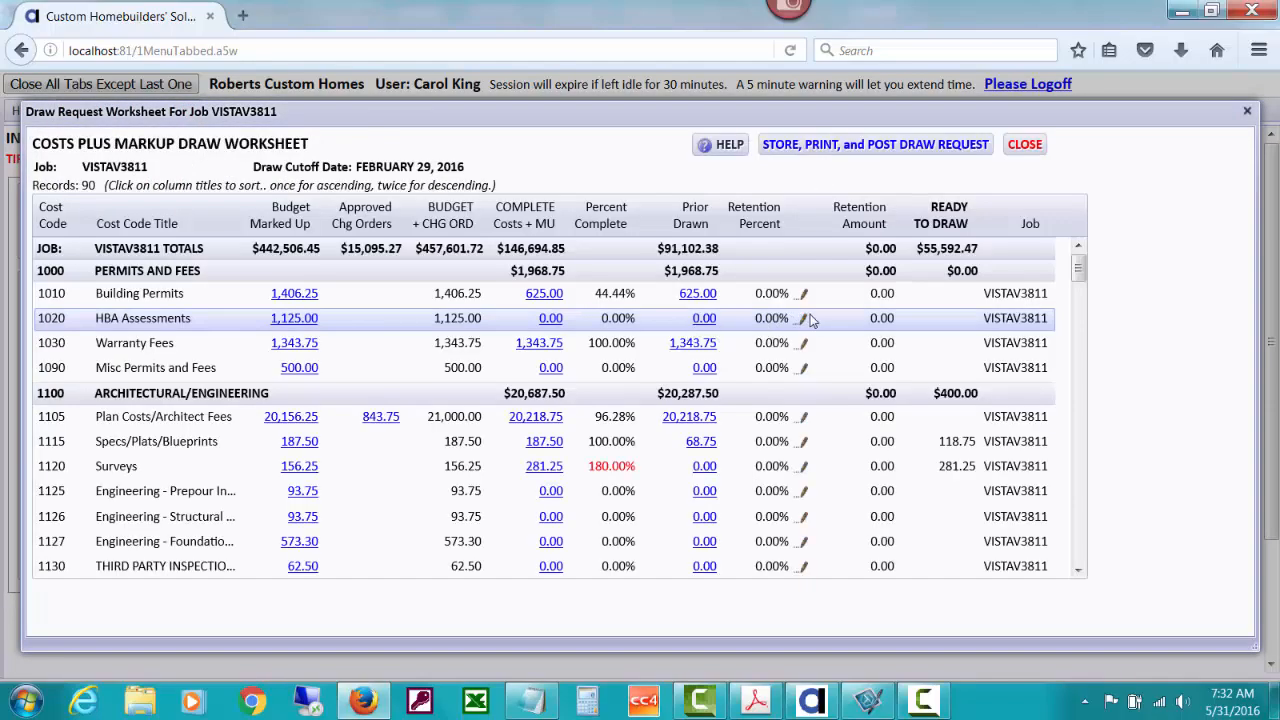
{"action": "scroll", "coordinate": [1085, 275], "scroll_direction": "down", "scroll_amount": 4}
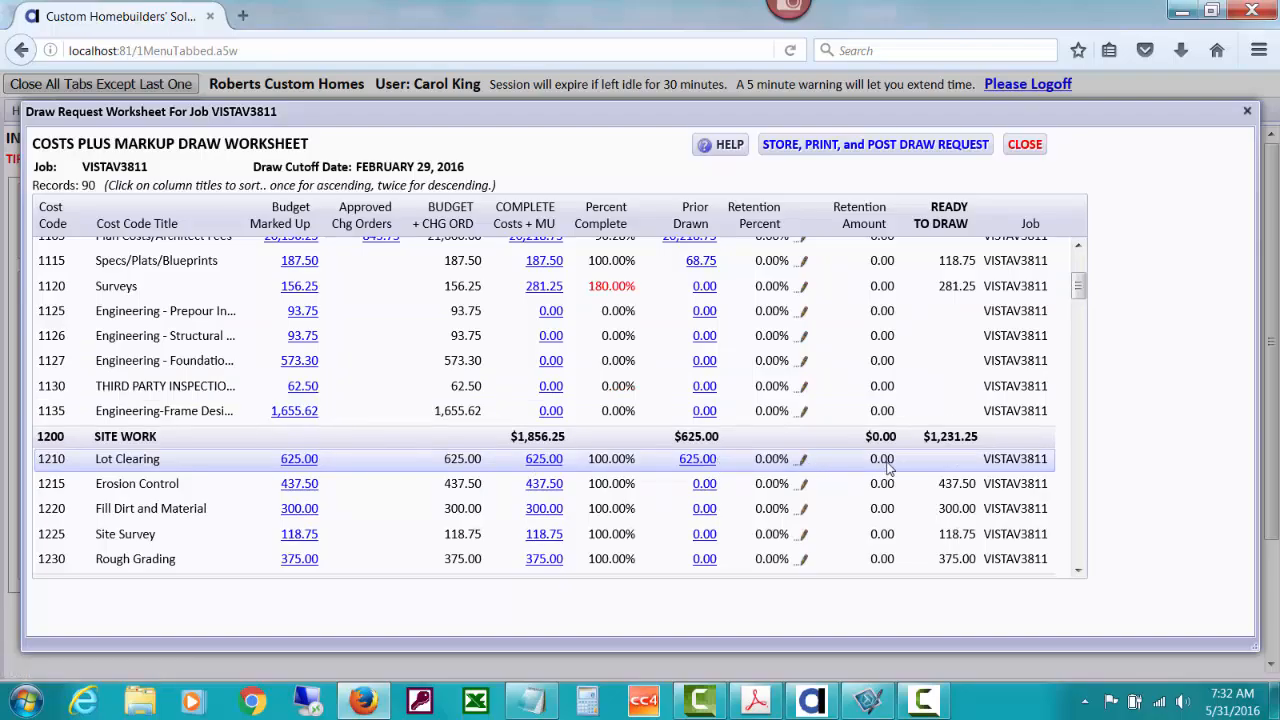
{"action": "left_click", "coordinate": [544, 460]}
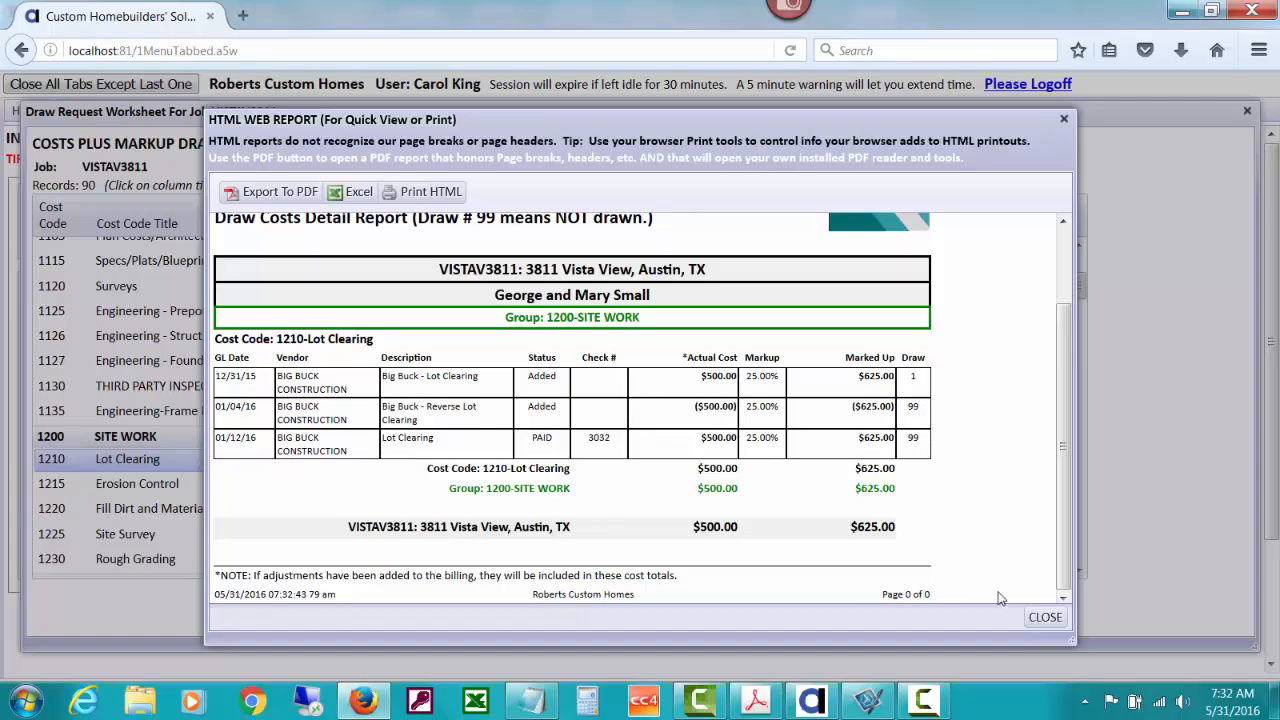
{"action": "left_click", "coordinate": [1045, 617]}
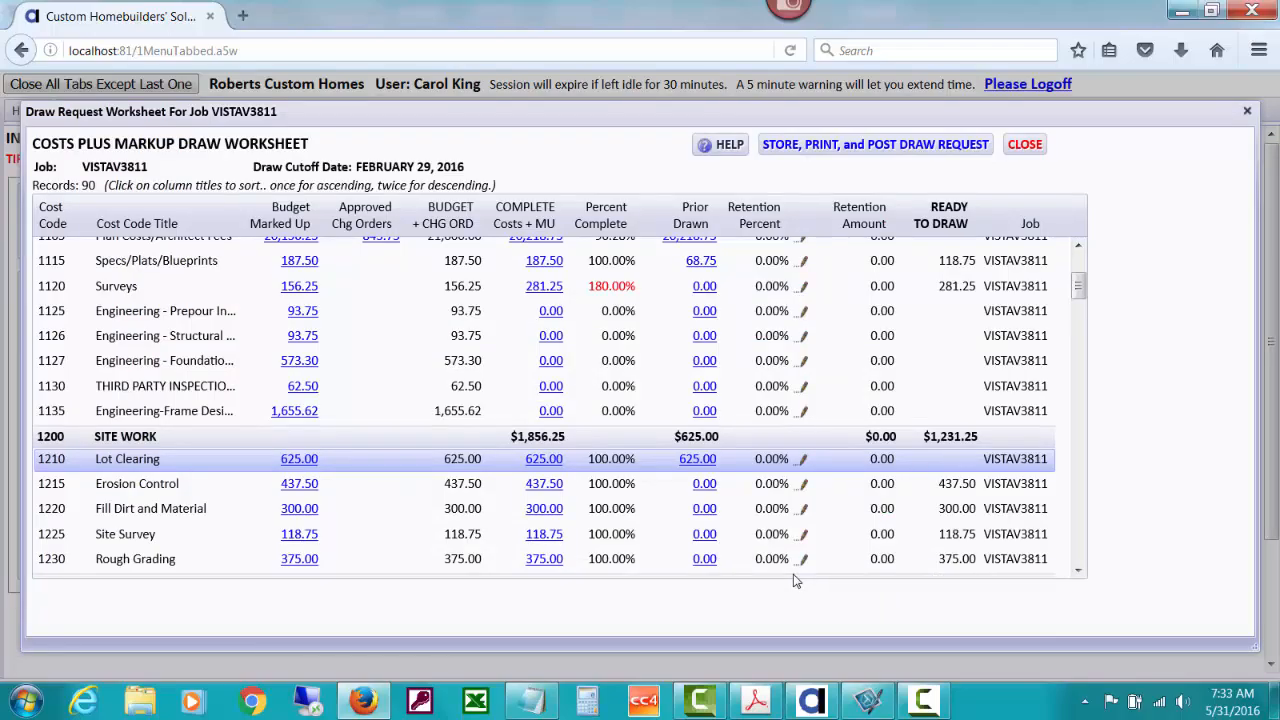
- Recheck the Lot Clearing cost detail report, and close the draw worksheet without storing or posting it
{"action": "left_click", "coordinate": [544, 460]}
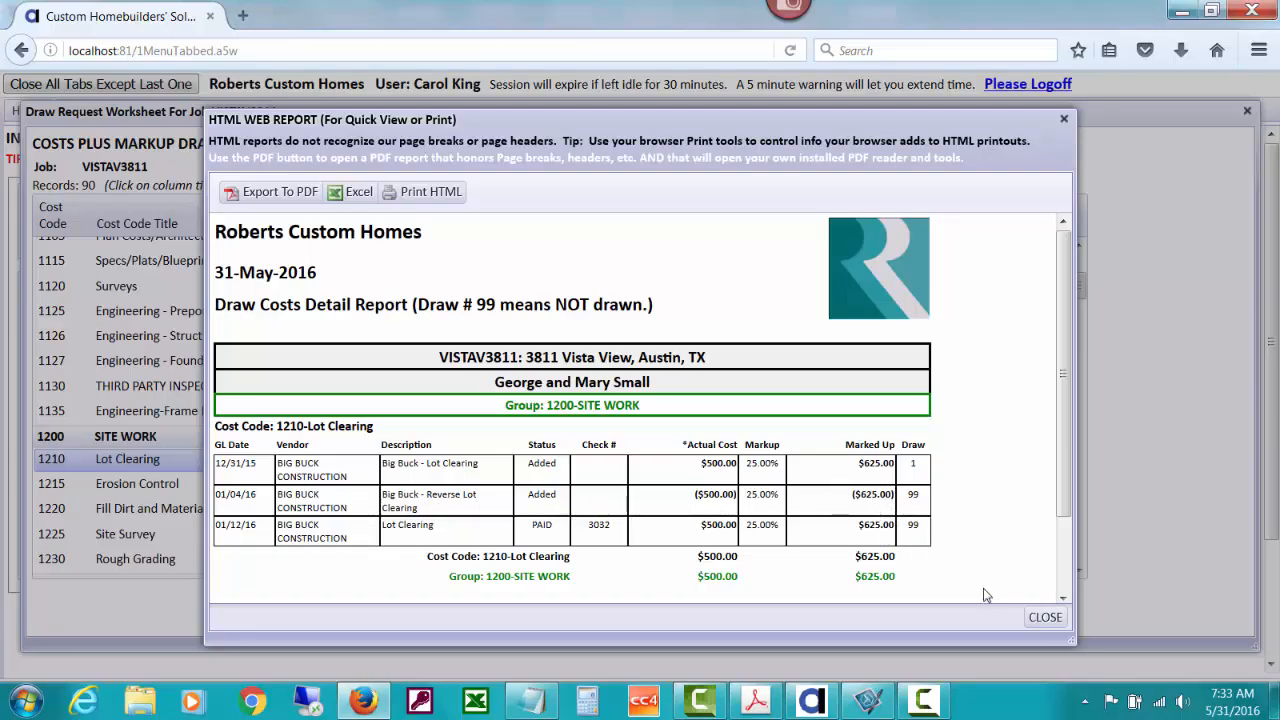
{"action": "left_click", "coordinate": [1045, 617]}
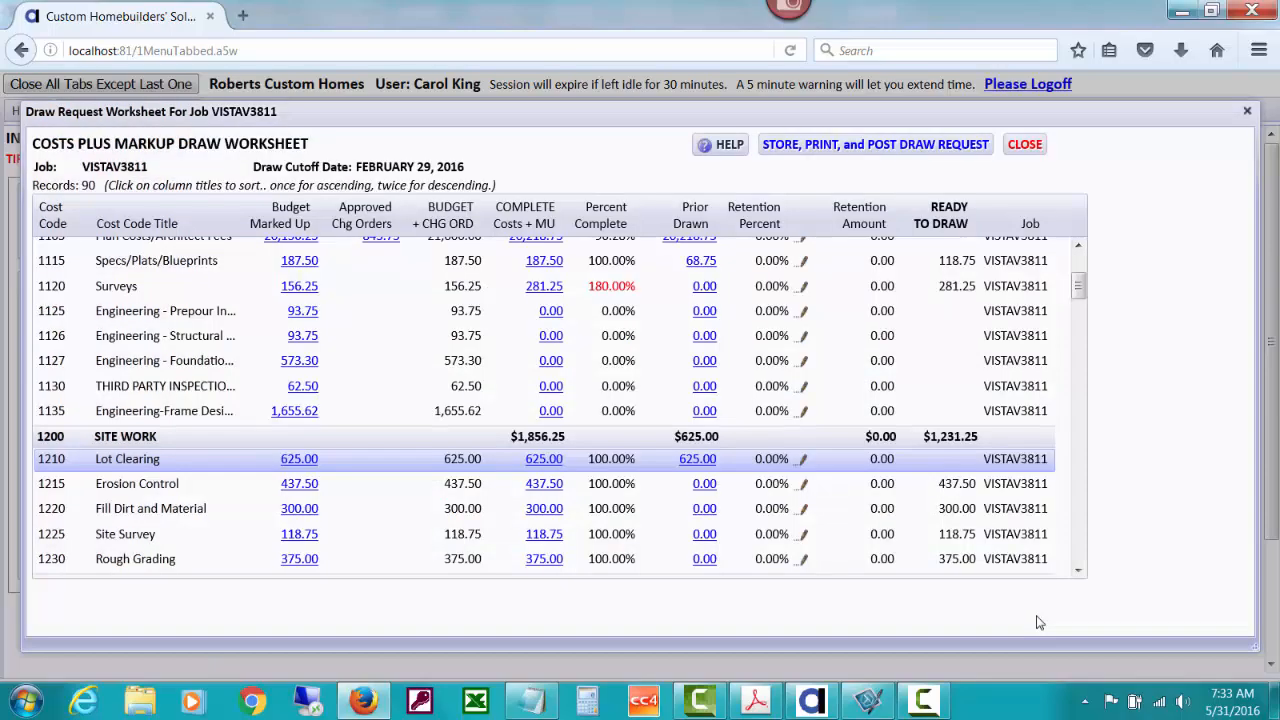
{"action": "left_click", "coordinate": [1025, 145]}
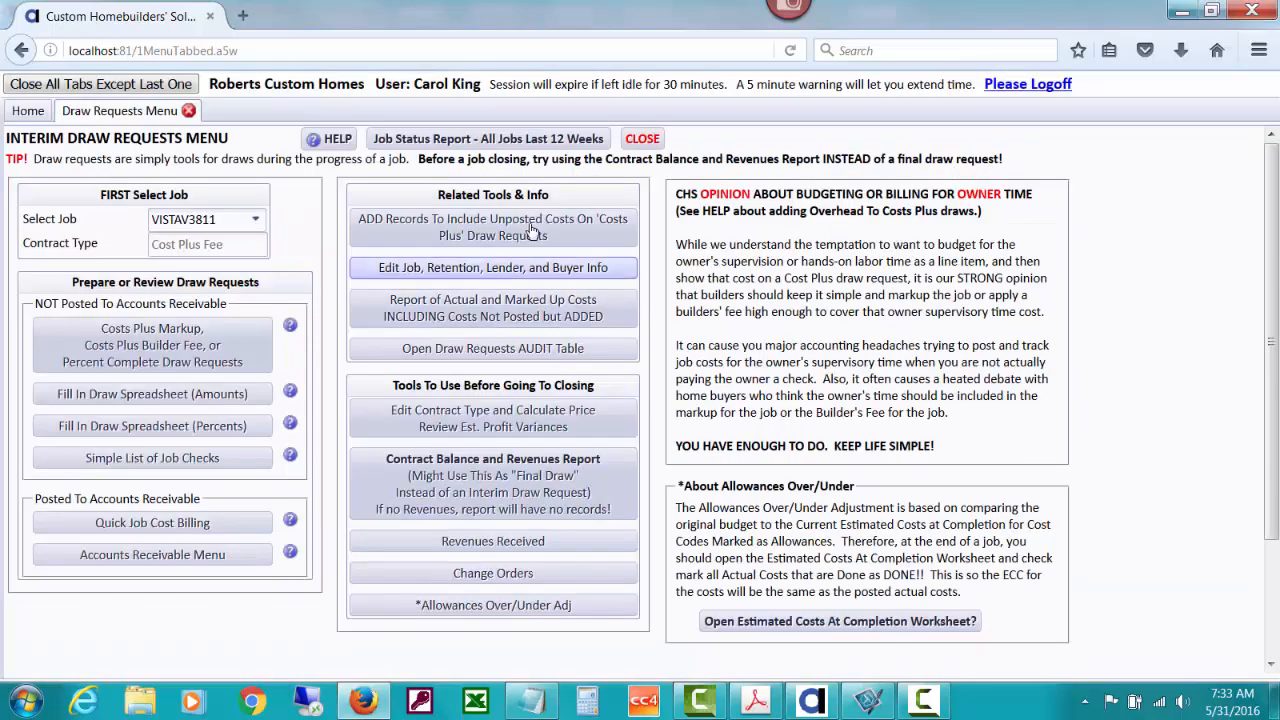